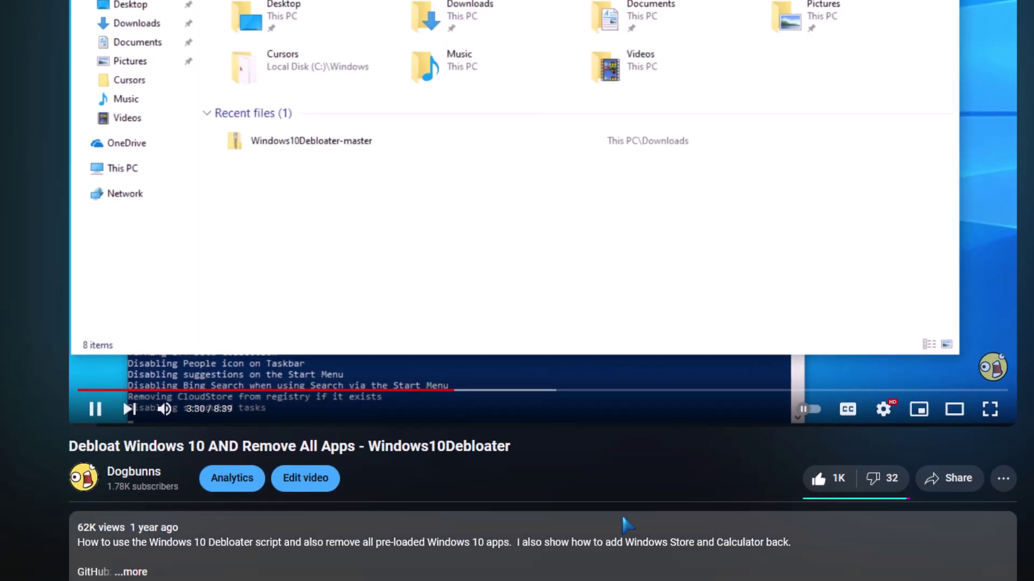
- Expand the Windows10Debloater video's description and scroll through its GitHub link and numbered Debloat steps
scroll(623, 518, "down", 1)
left_click(619, 512)
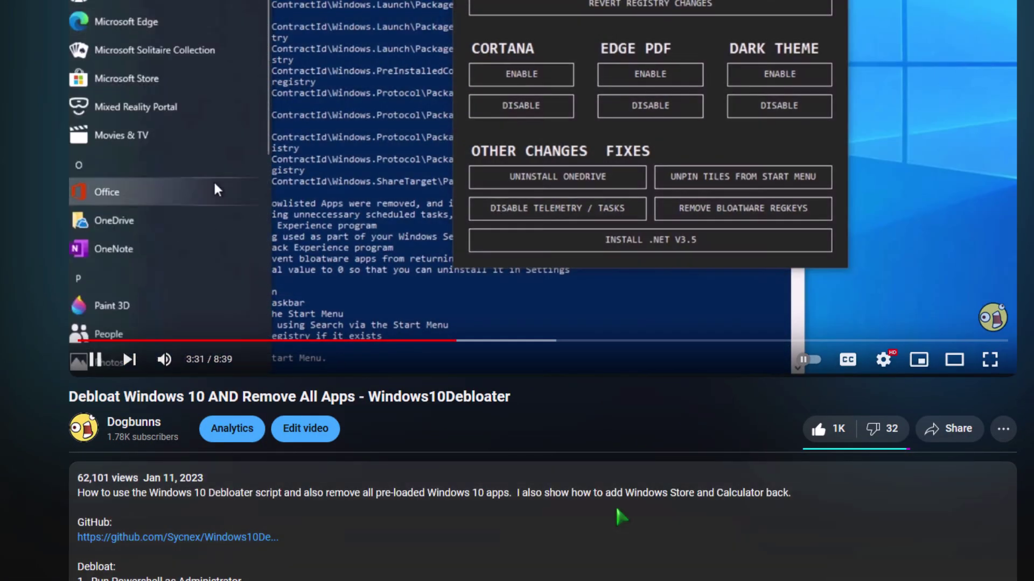
scroll(618, 514, "down", 2)
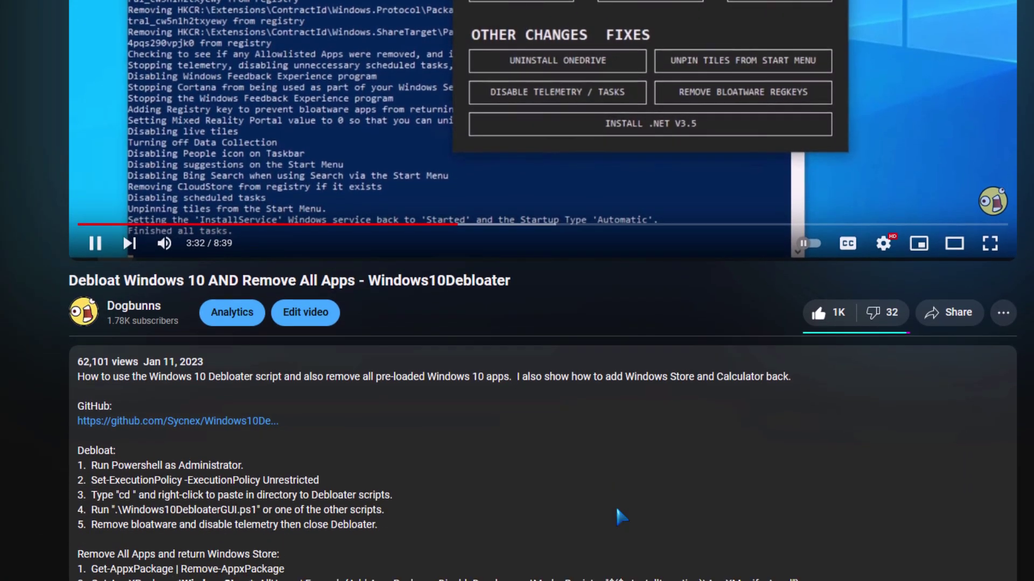
scroll(617, 511, "down", 2)
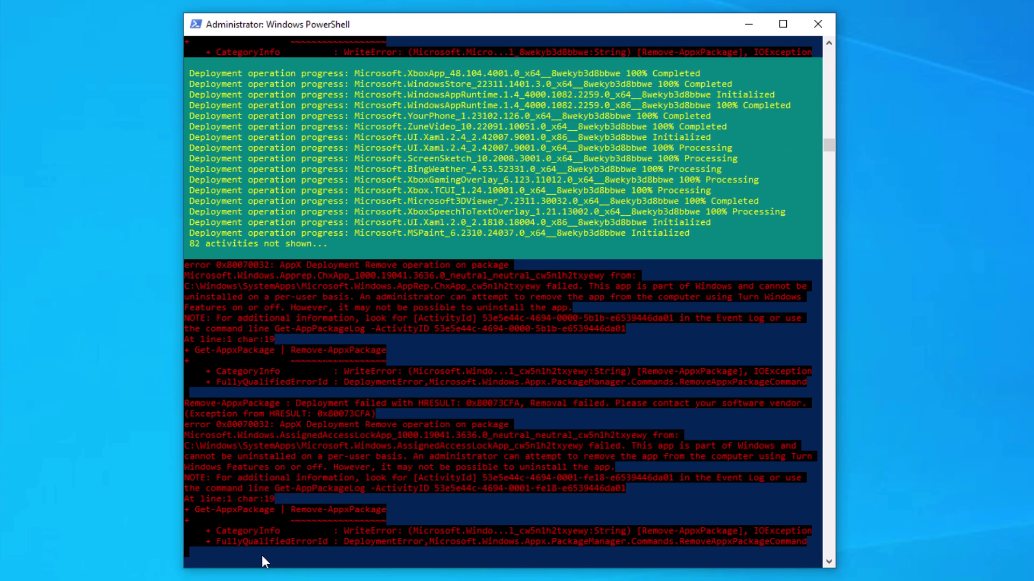
- Clear the PowerShell console and begin typing Get-AppxPackage at the fresh prompt
key("ctrl+l")
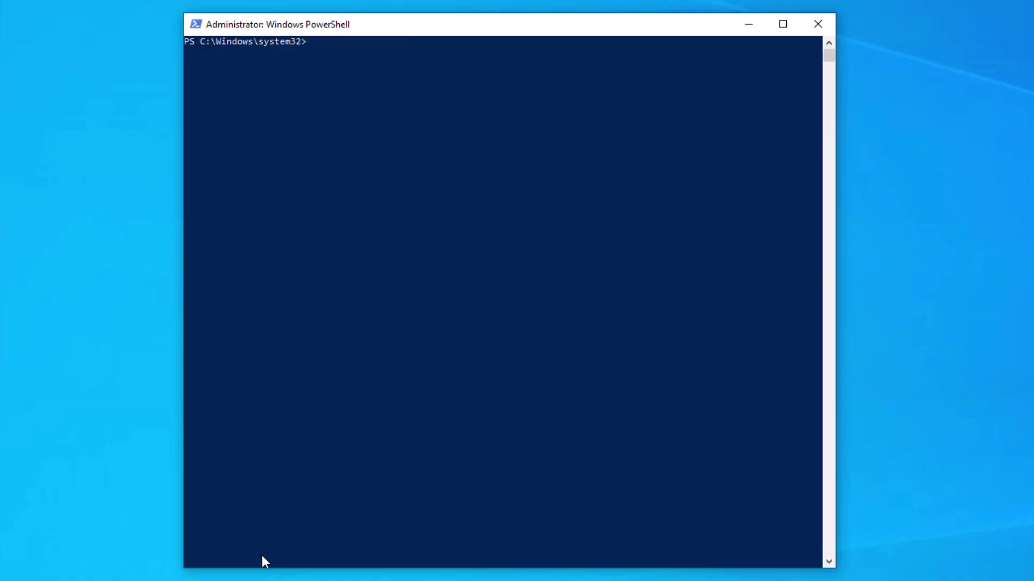
type("Get-Appx")
type("Package")
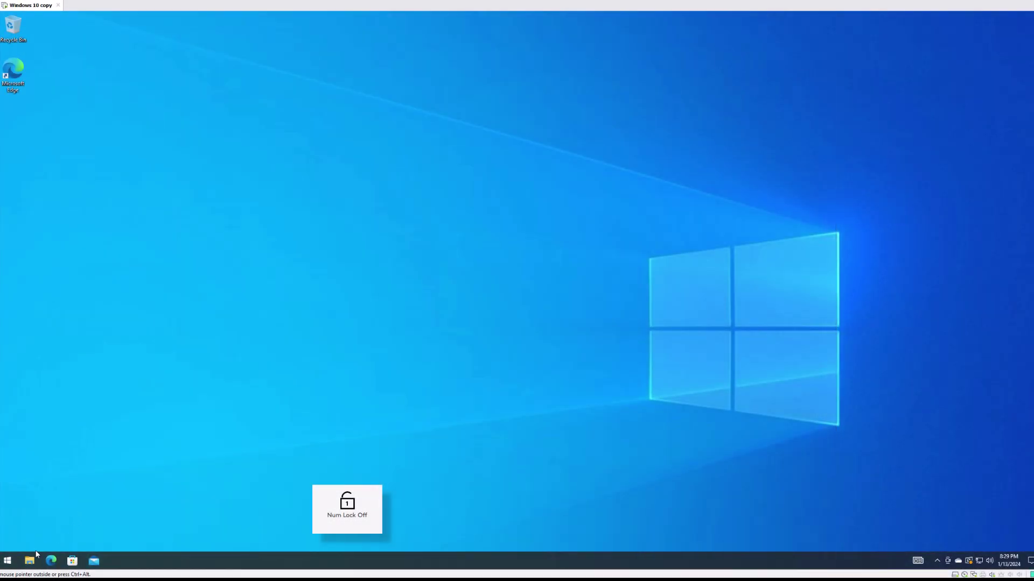
- Launch the Services app from a Start search for 'services'
left_click(8, 562)
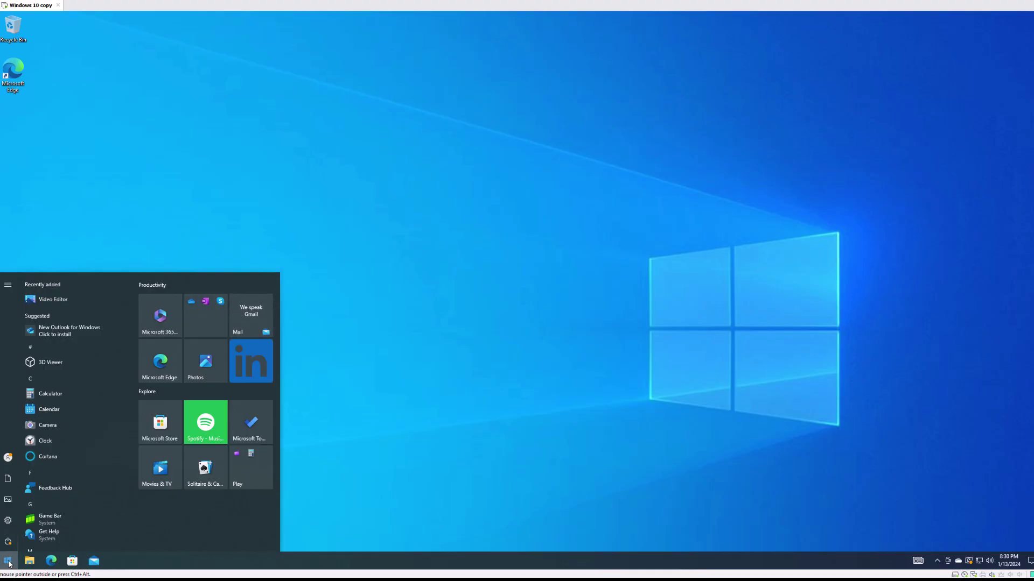
type("services")
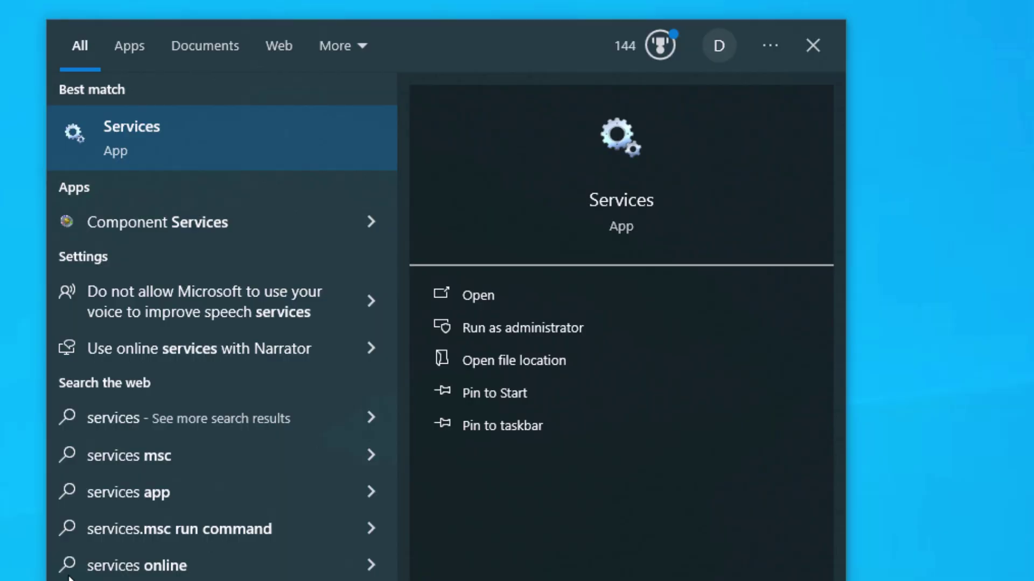
left_click(133, 153)
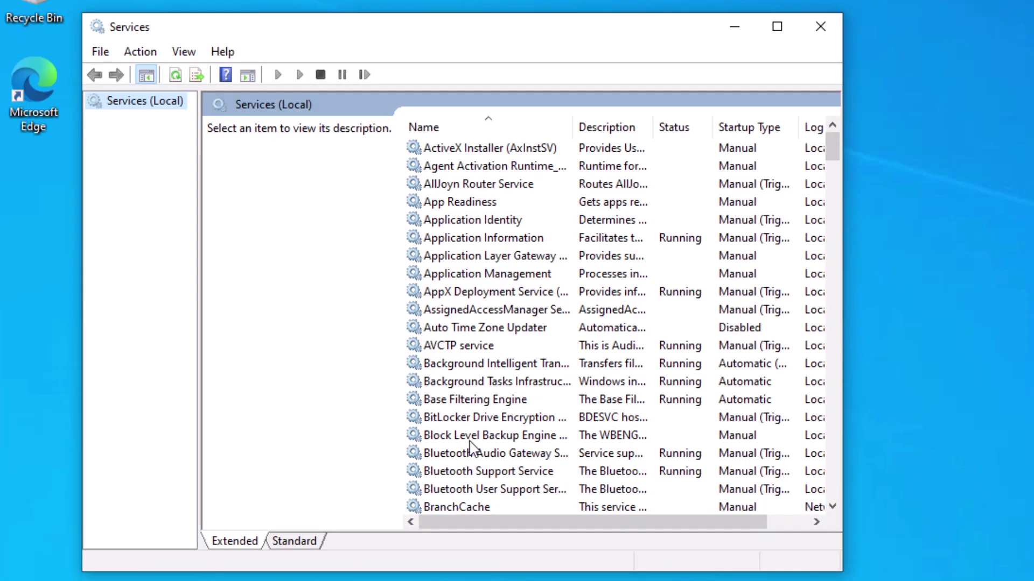
- Set Connected User Experiences and Telemetry to Disabled, stop it, and close Services
scroll(469, 445, "down", 5)
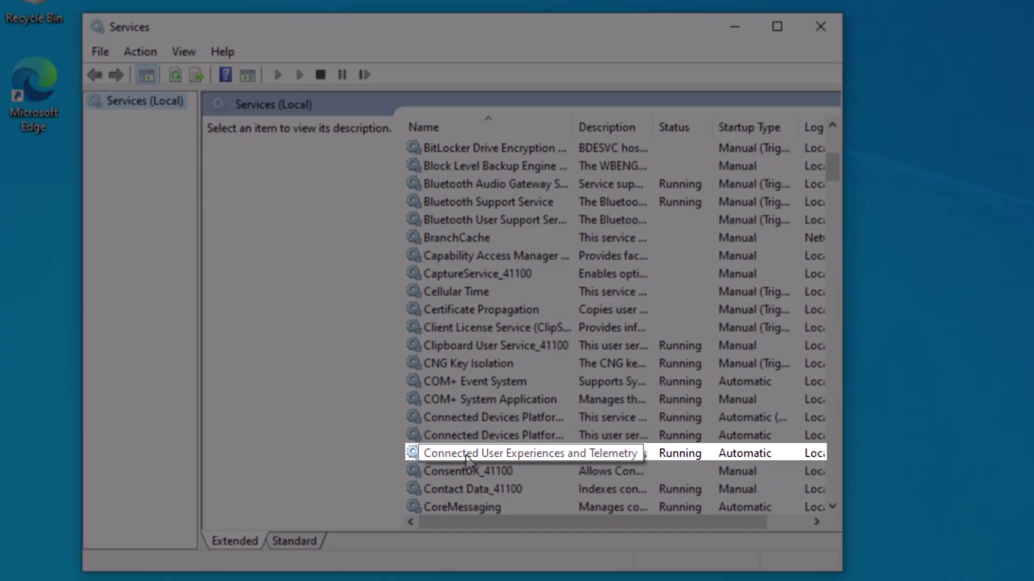
double_click(467, 459)
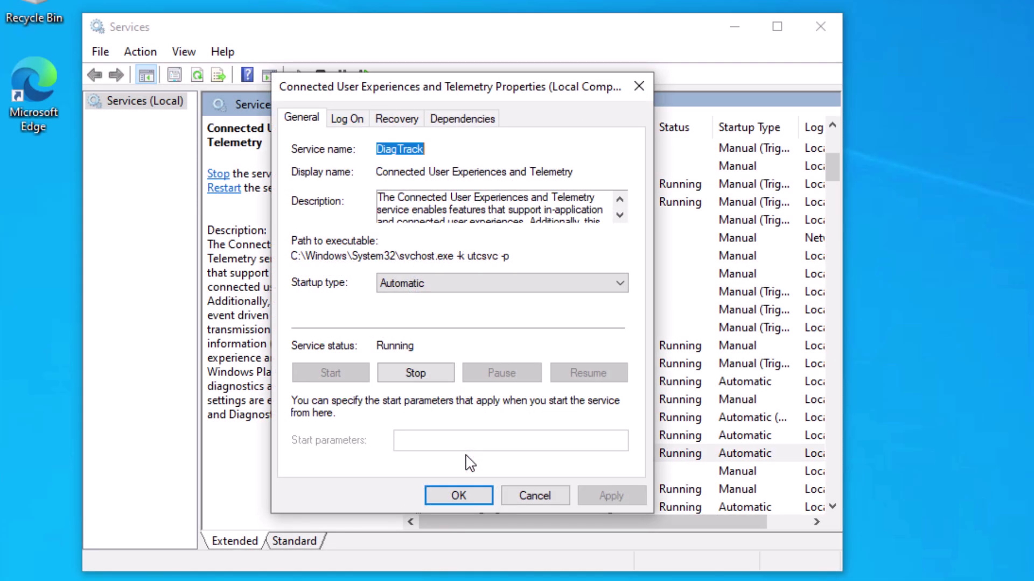
left_click(420, 288)
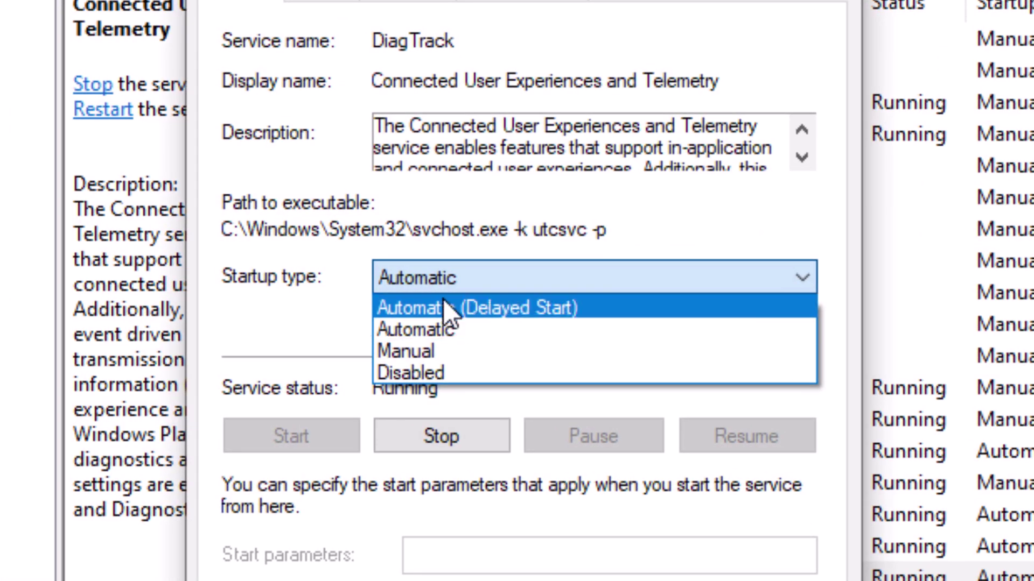
left_click(411, 377)
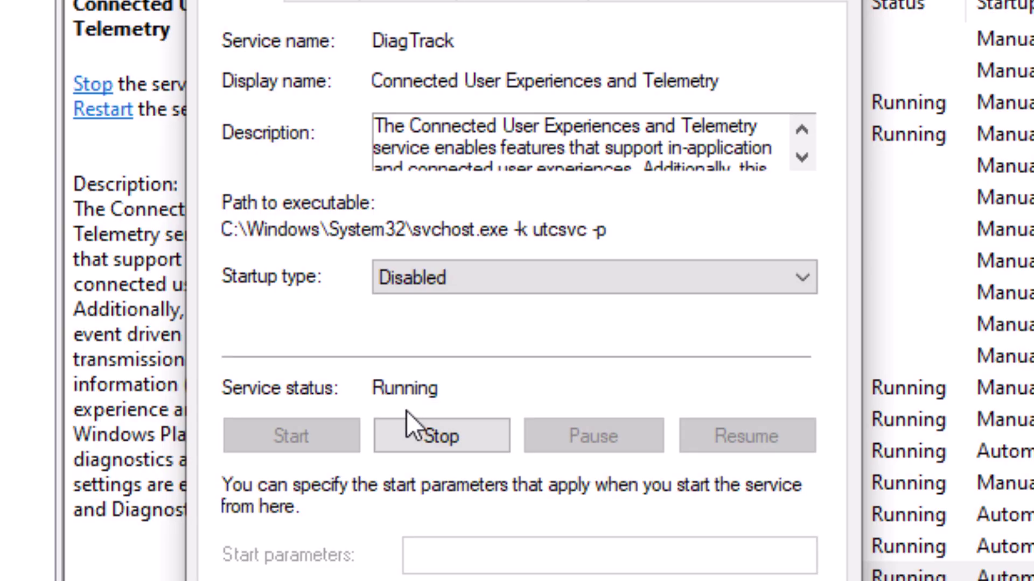
left_click(402, 443)
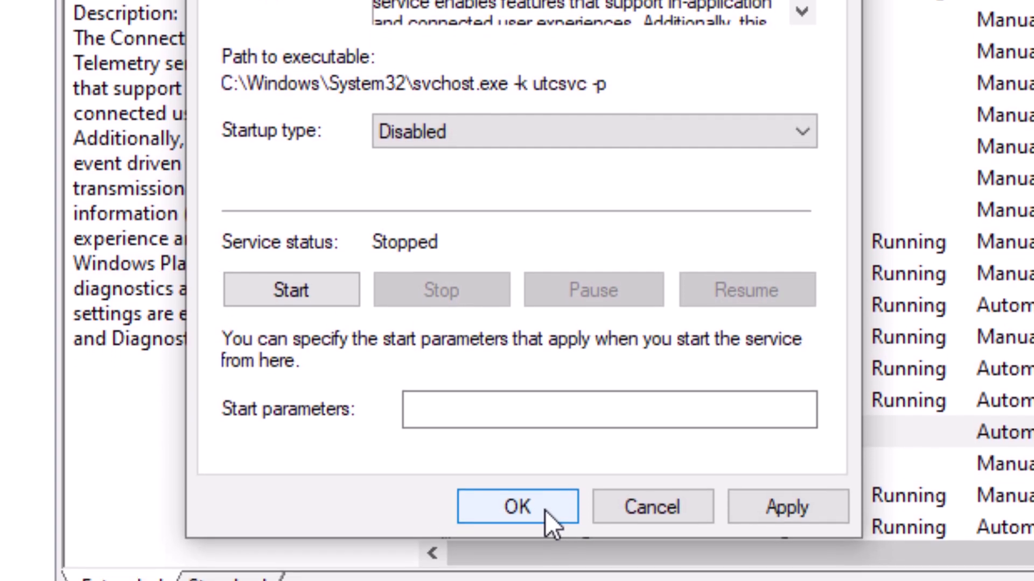
left_click(544, 510)
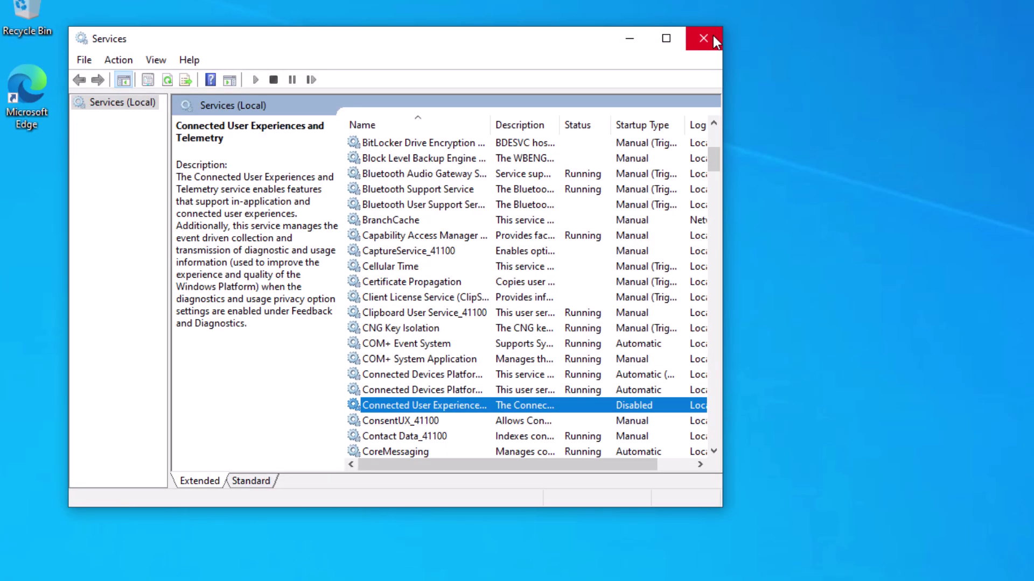
left_click(712, 37)
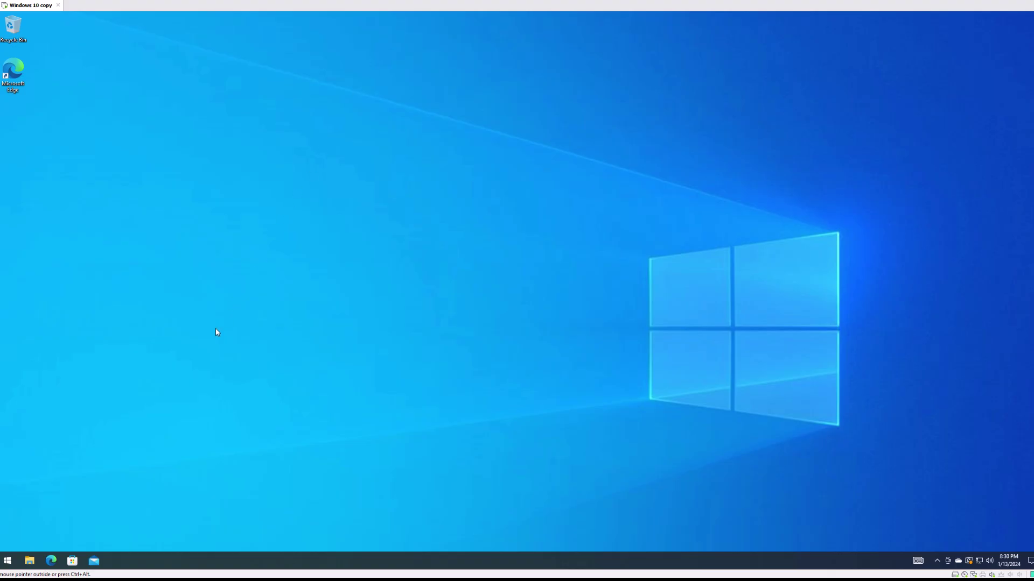
- Launch Edge and finish first-run setup without importing or sharing browsing data
left_click(51, 560)
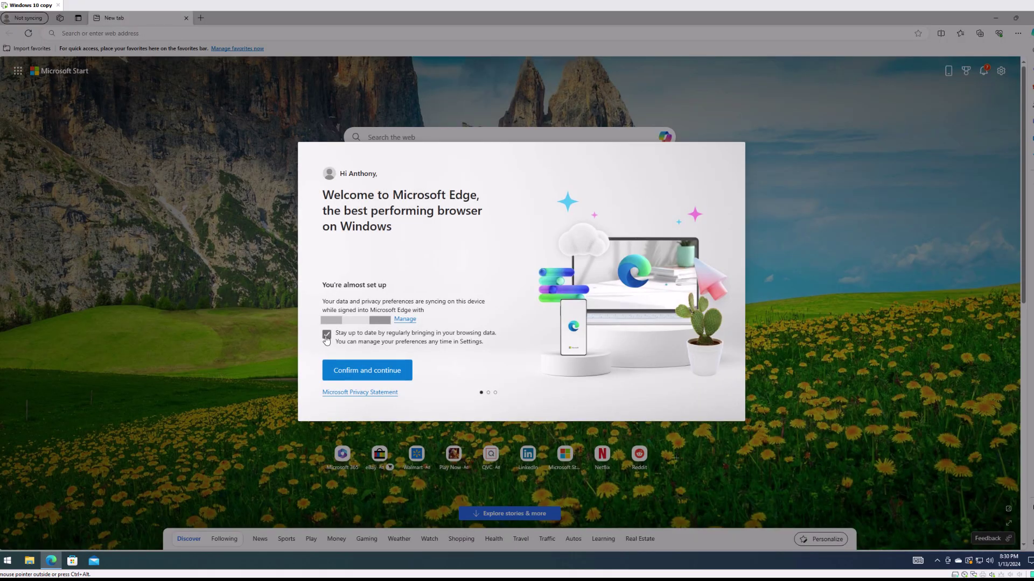
left_click(326, 334)
left_click(340, 377)
left_click(340, 376)
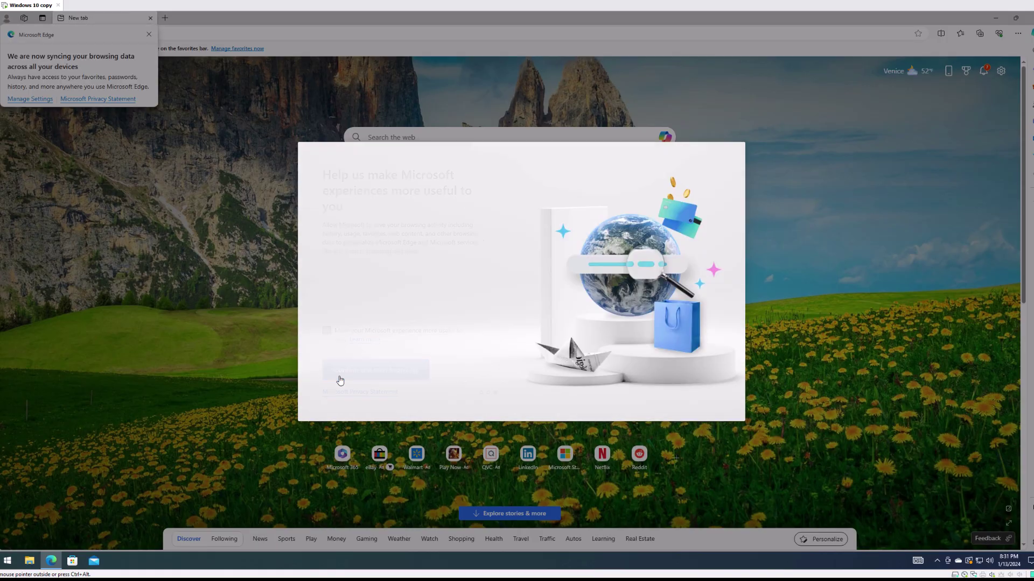
left_click(326, 330)
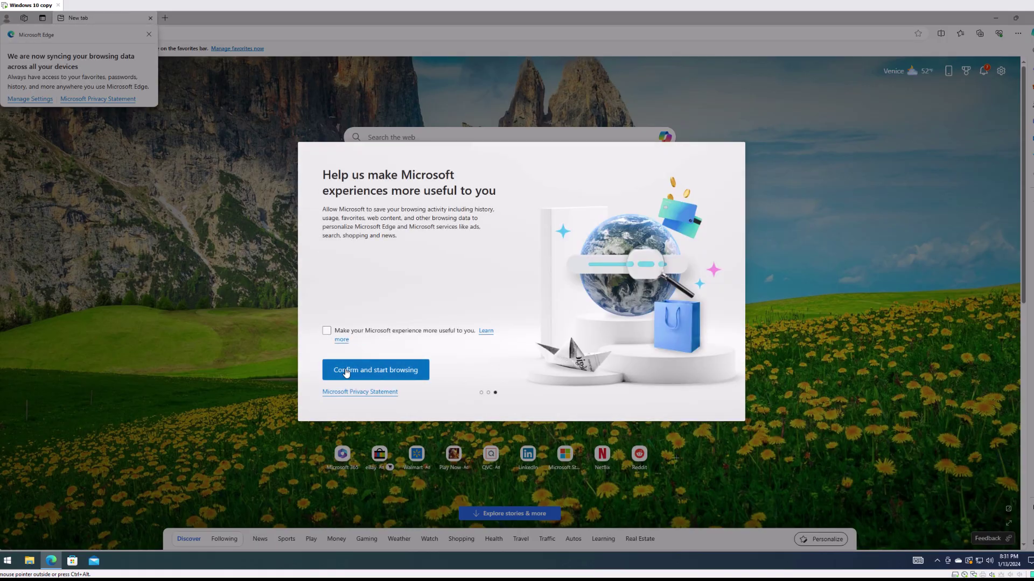
left_click(347, 370)
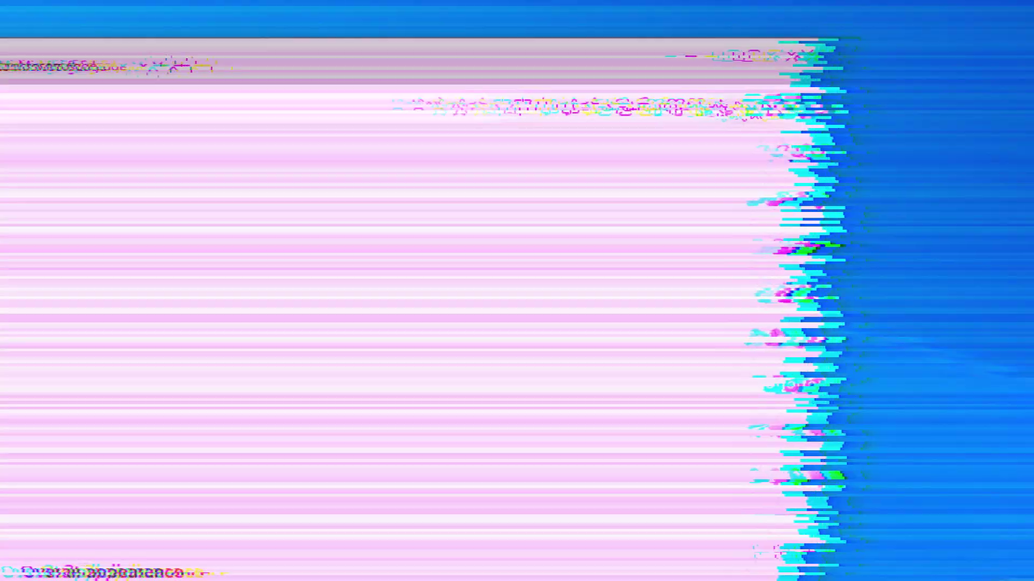
- Turn on Always download PDF files under Cookies and site permissions > PDF documents
left_click(743, 106)
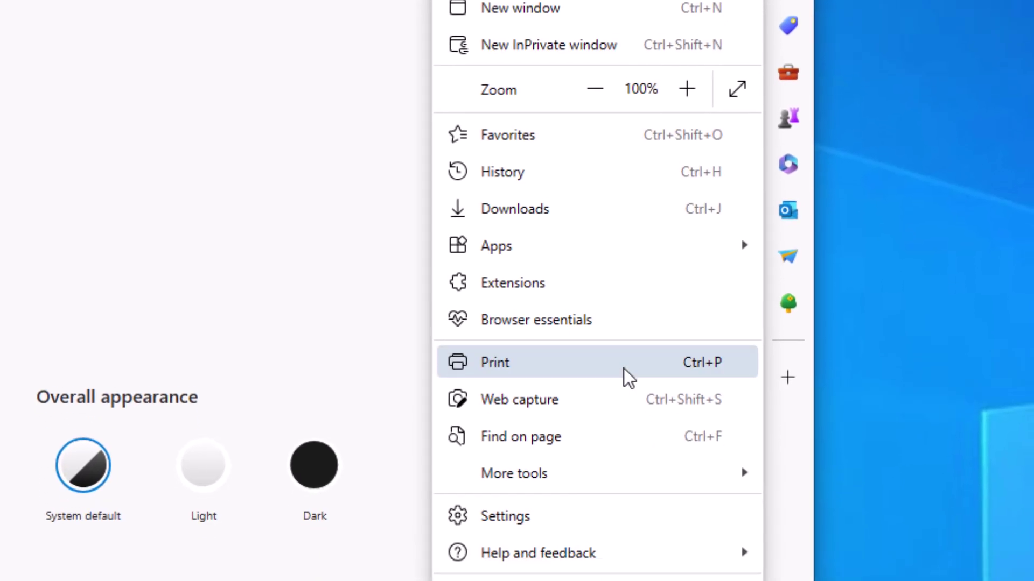
left_click(562, 463)
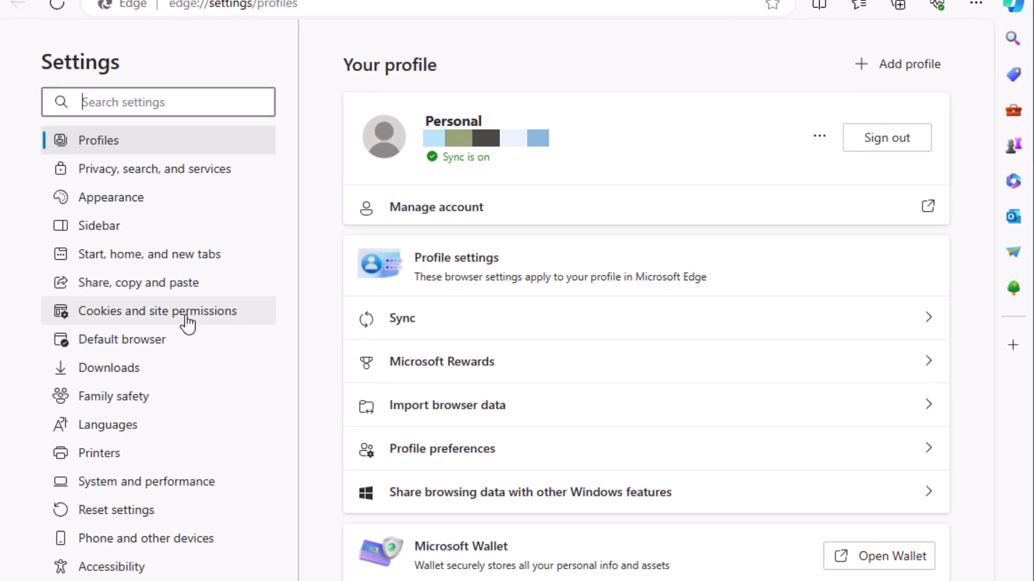
left_click(187, 322)
scroll(544, 458, "down", 10)
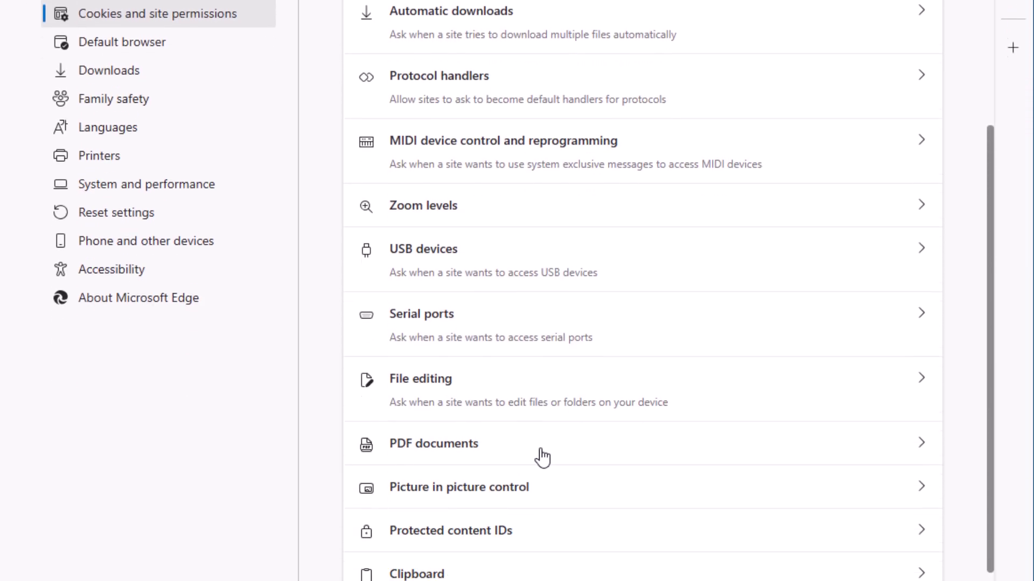
left_click(542, 379)
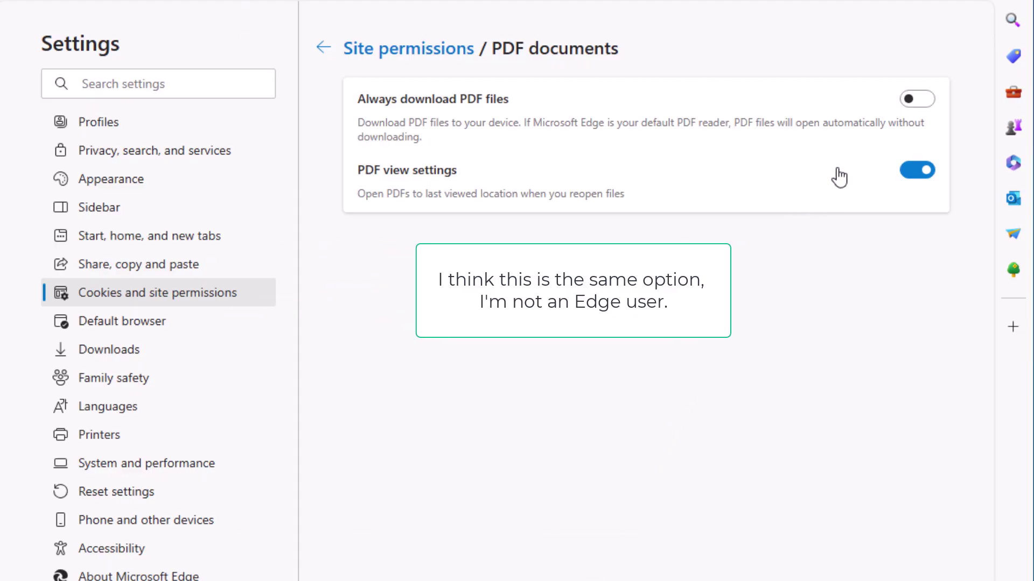
left_click(927, 104)
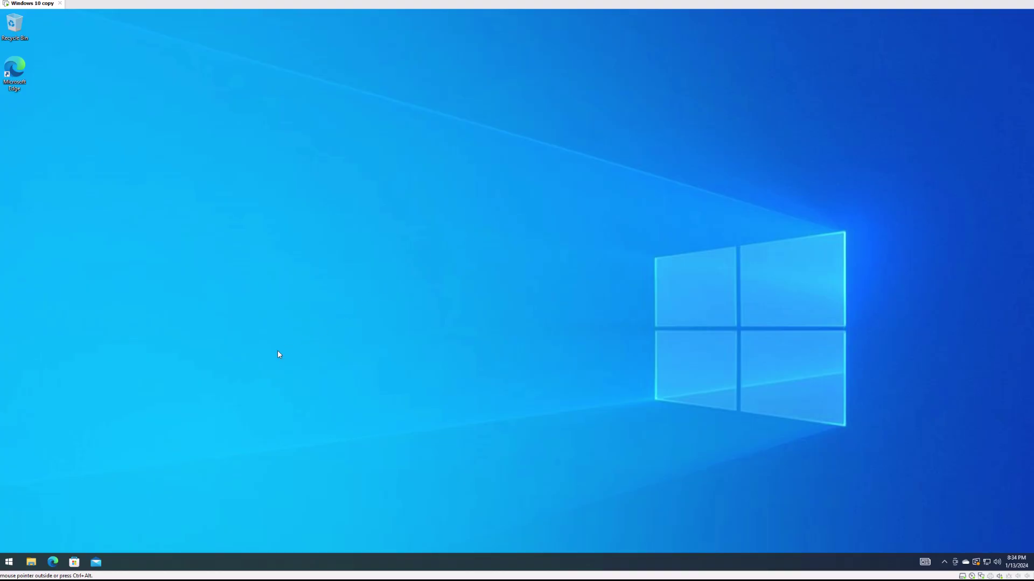
- Uninstall Microsoft OneDrive from Add or remove programs, approving the UAC prompt
left_click(9, 562)
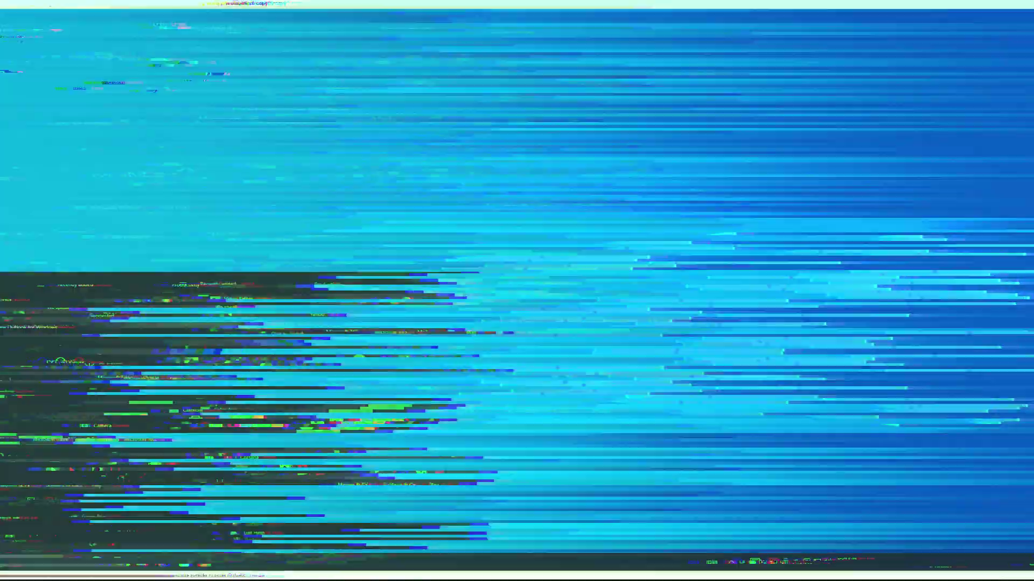
type("programs")
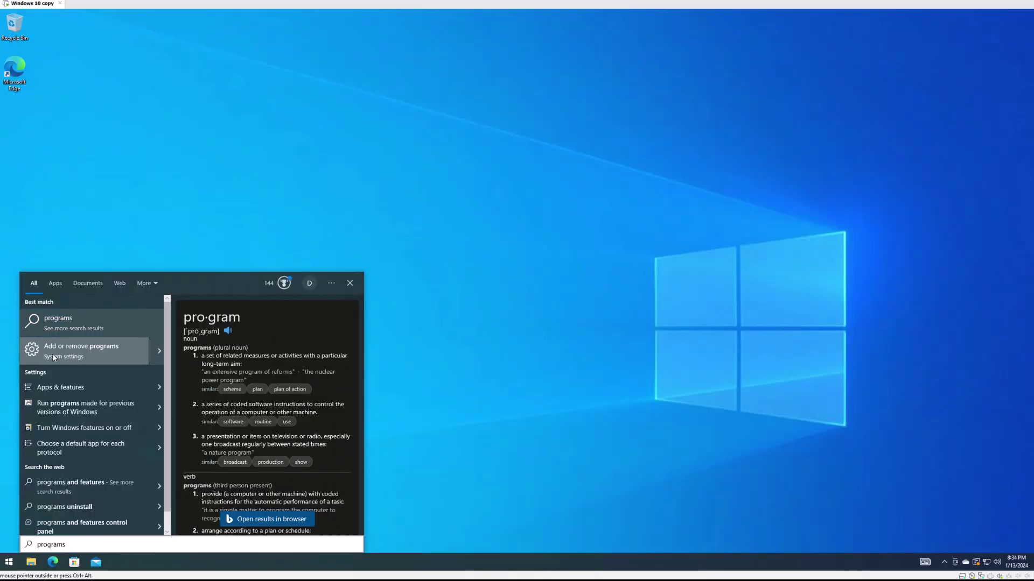
left_click(53, 356)
scroll(212, 305, "down", 5)
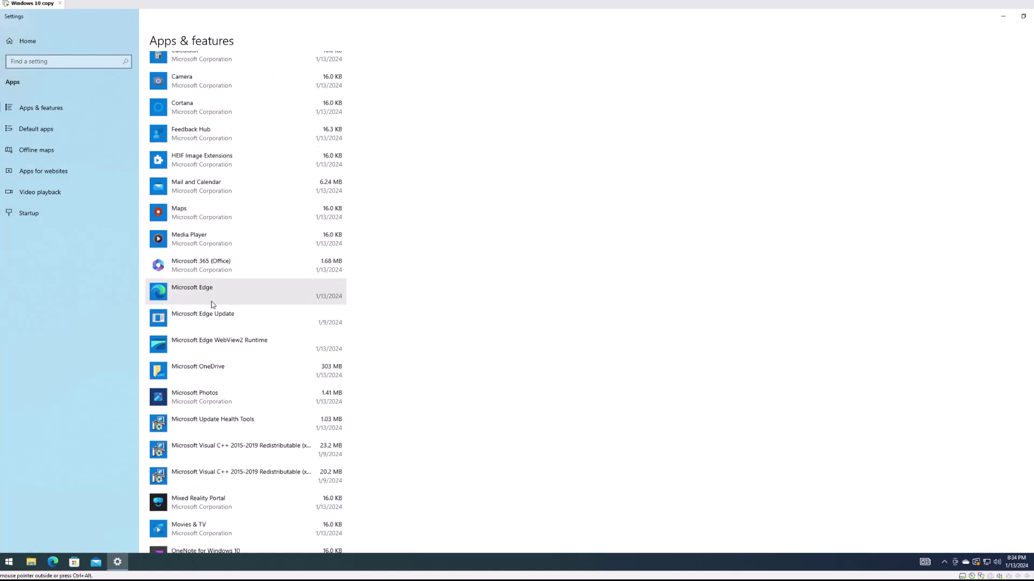
left_click(200, 366)
left_click(318, 404)
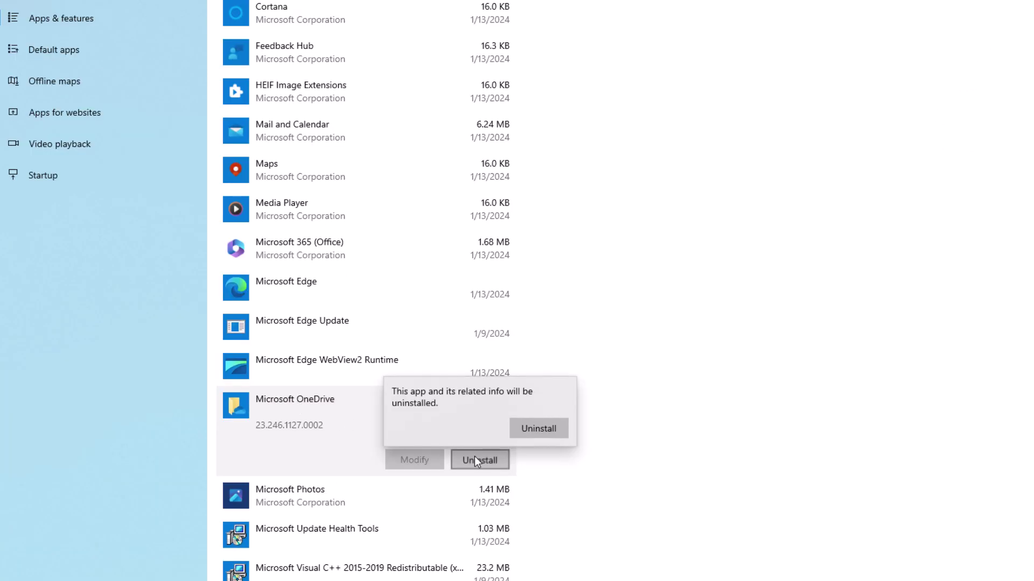
left_click(530, 430)
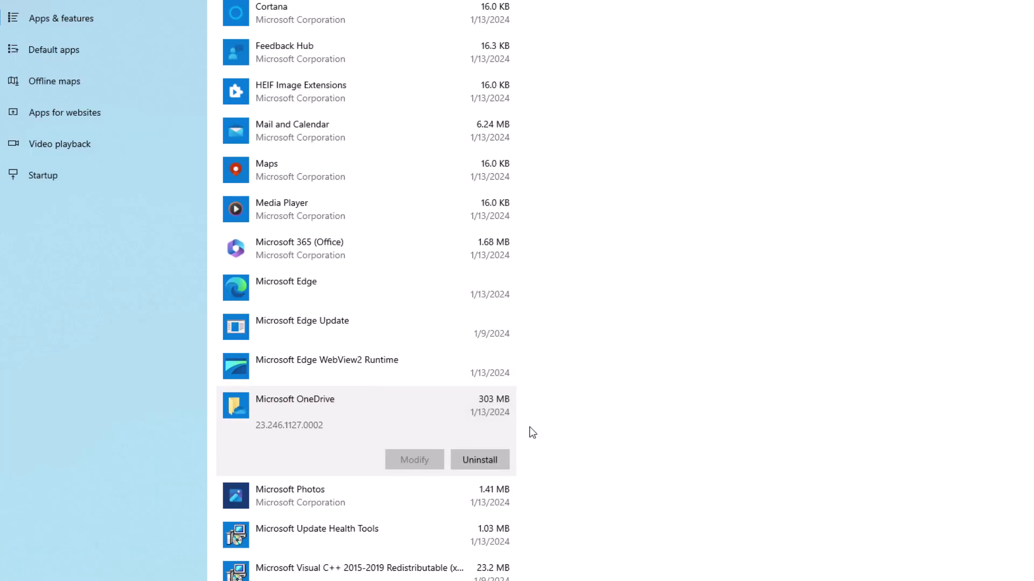
left_click(446, 347)
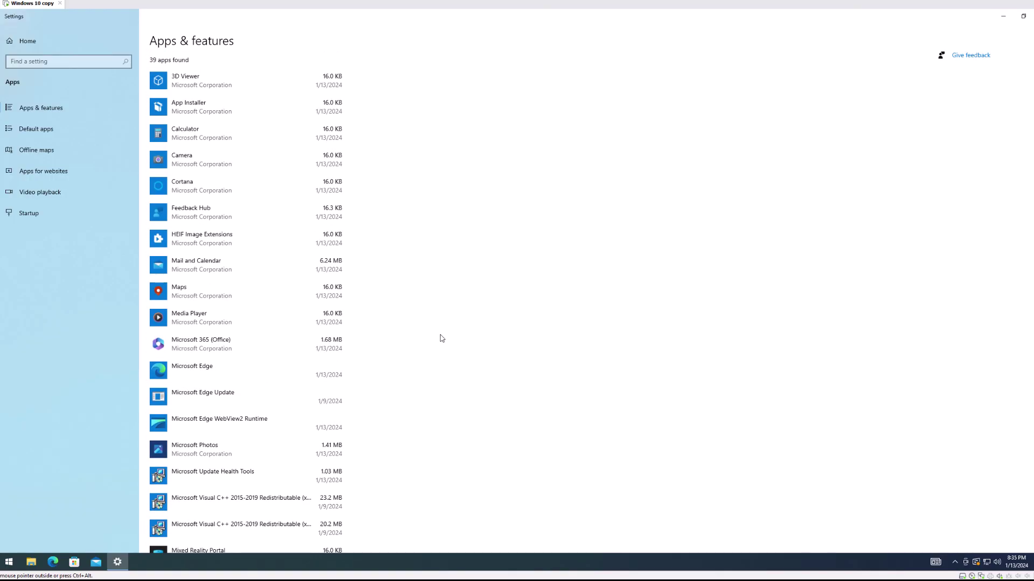
- Uninstall Cortana from the apps list and confirm the removal
left_click(296, 192)
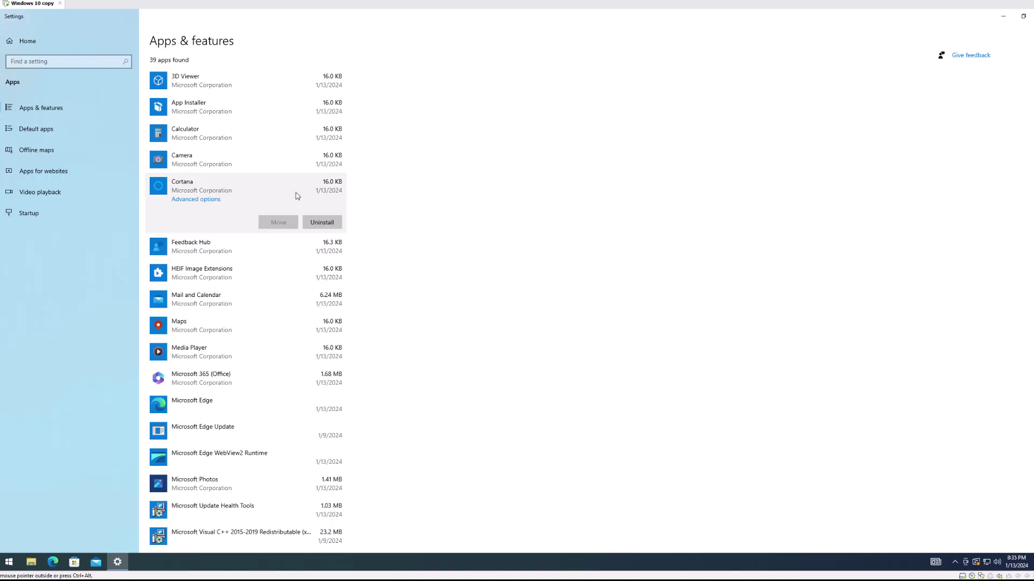
left_click(322, 223)
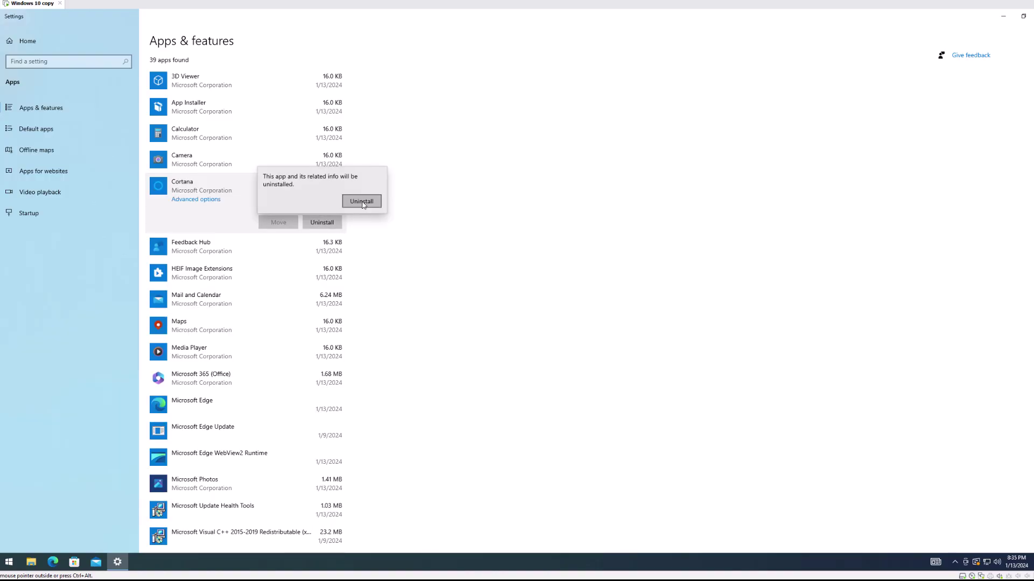
left_click(357, 201)
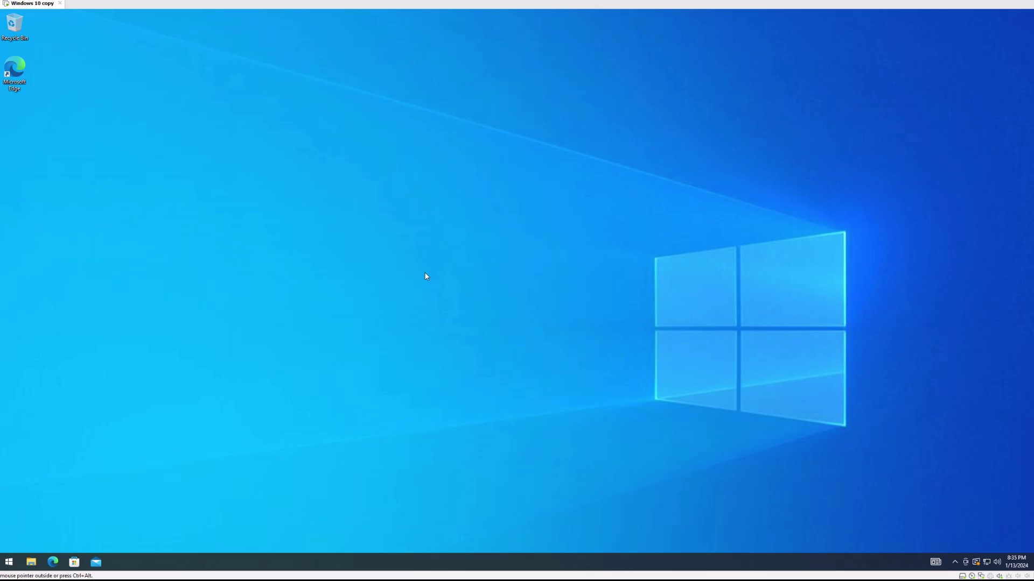
- Release and recapture keyboard and mouse control for the Windows 10 virtual machine
key("ctrl+alt")
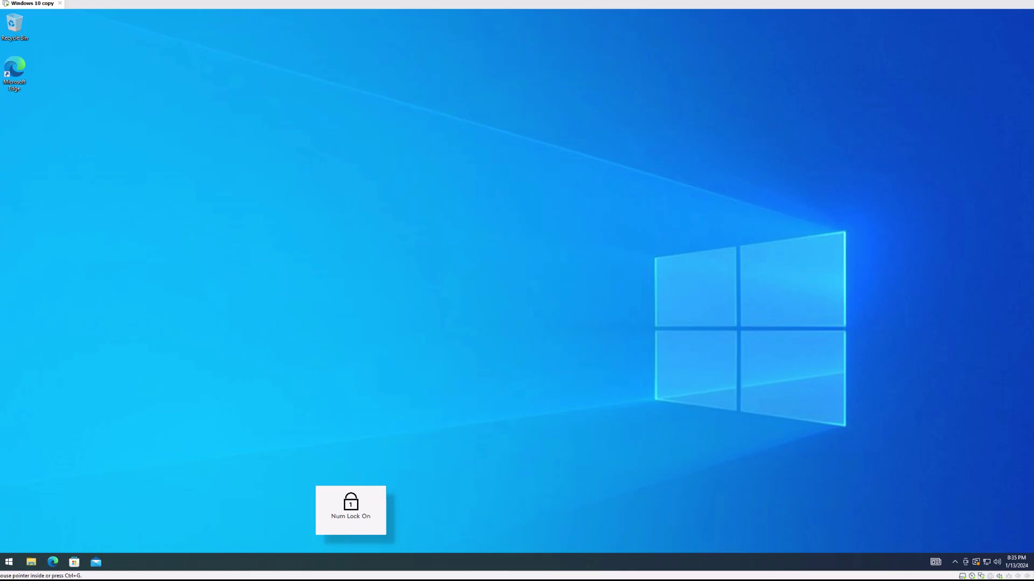
left_click(131, 333)
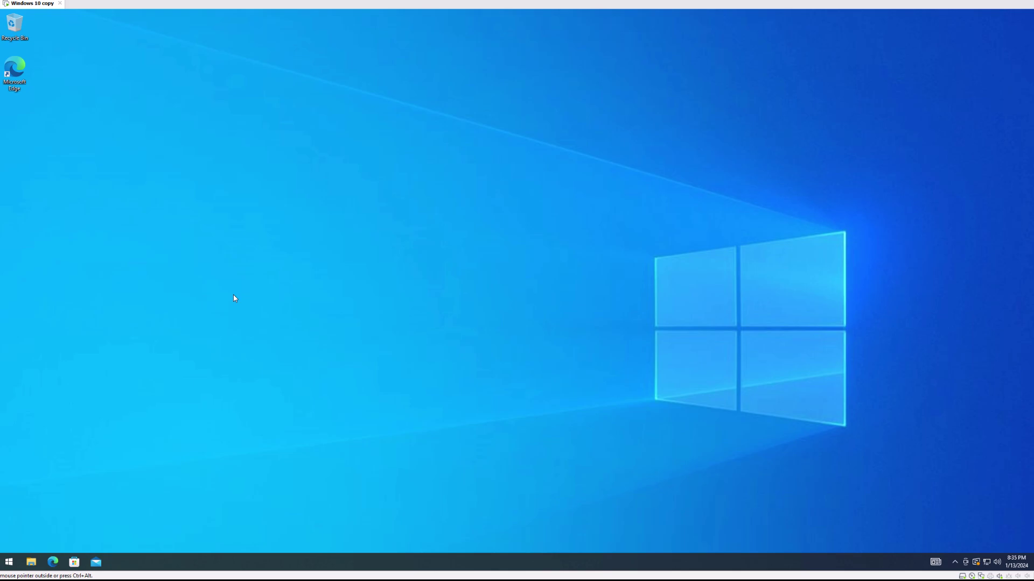
- Launch Notepad, shrink its window and move it to the left
key("super")
type("notepad")
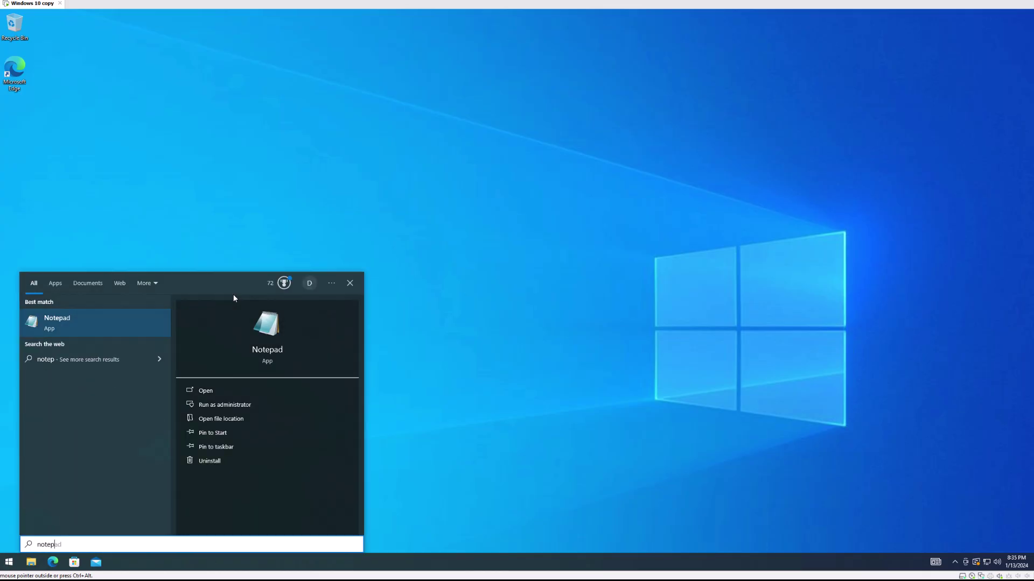
key("Return")
left_click_drag(865, 482, 431, 369)
left_click_drag(200, 101, 155, 134)
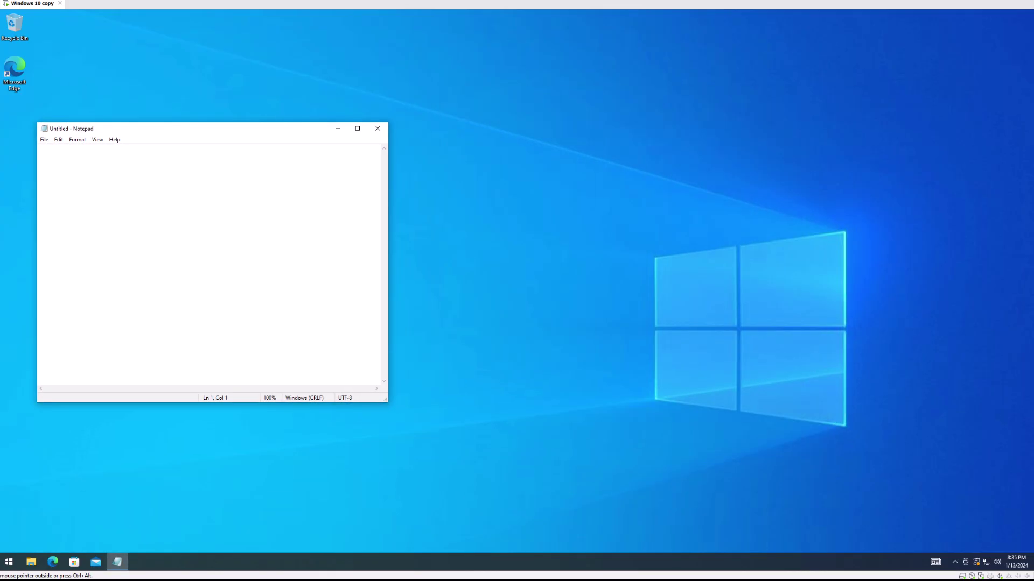
- Launch Calculator, place it to the right of Notepad, and bring Notepad forward
key("super")
type("calc")
key("Return")
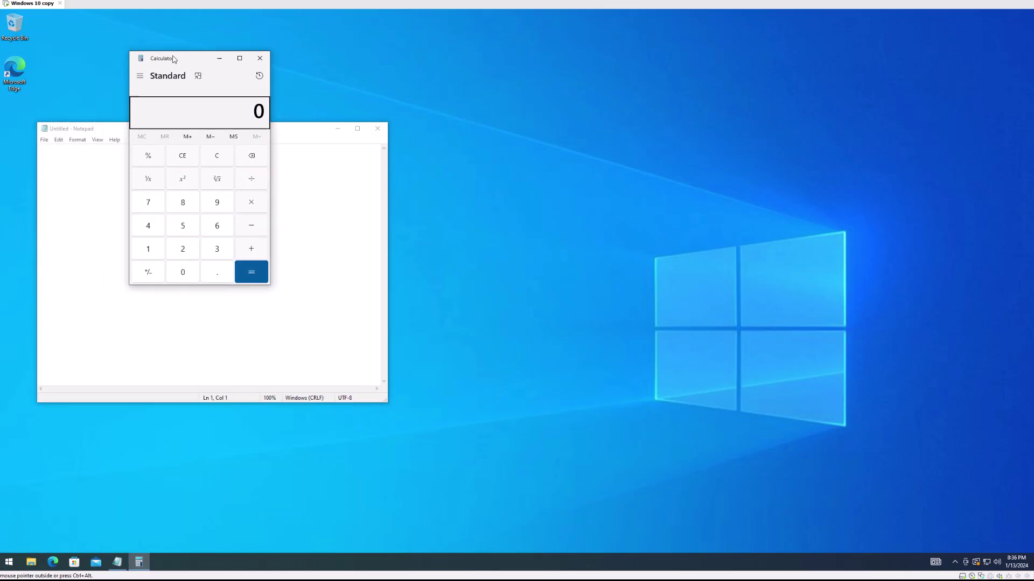
left_click_drag(173, 59, 565, 151)
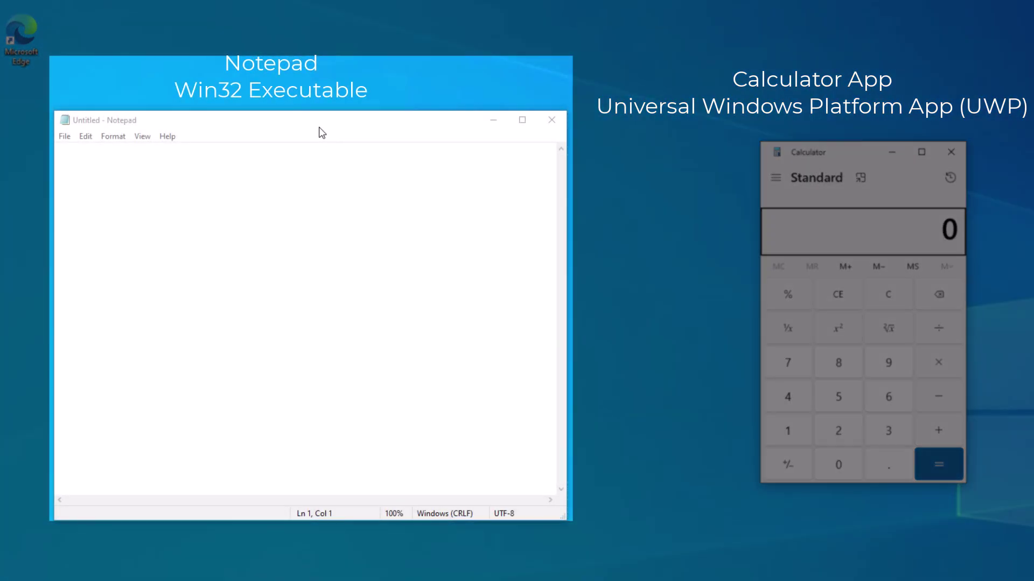
left_click(321, 132)
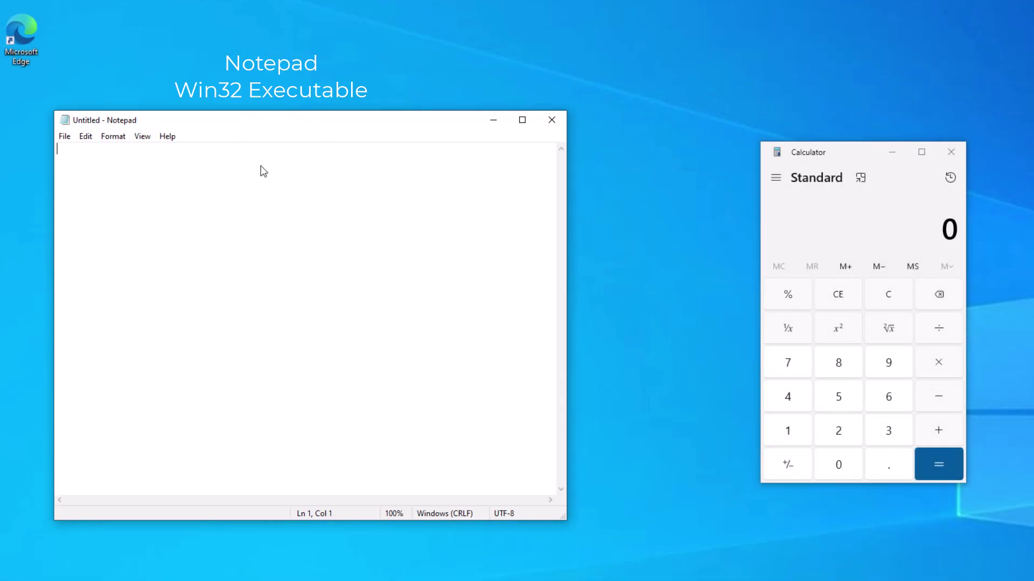
- Open Task Manager in More details view and go to Notepad's entry in Details
right_click(357, 580)
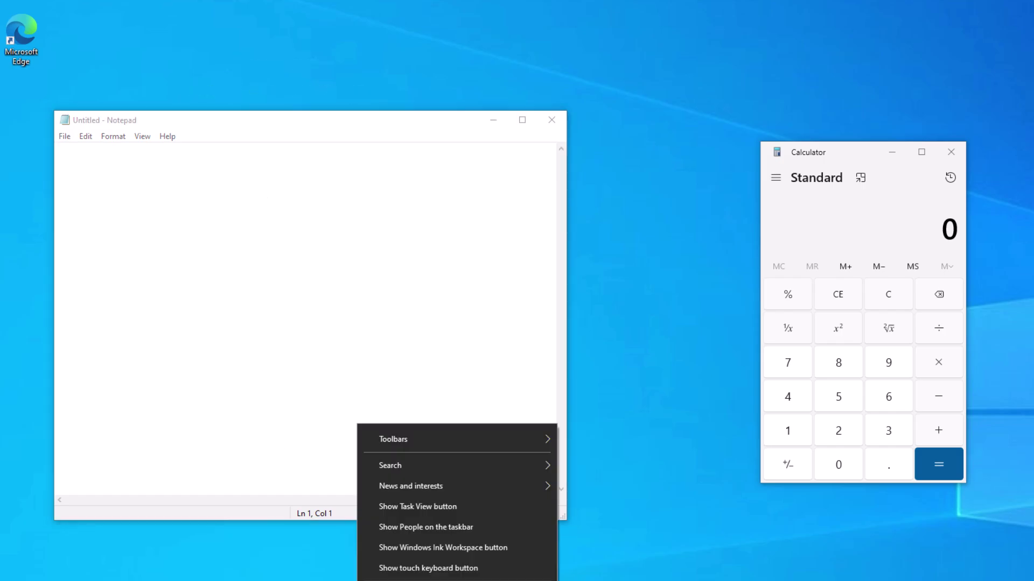
left_click(377, 580)
right_click(163, 108)
left_click(147, 296)
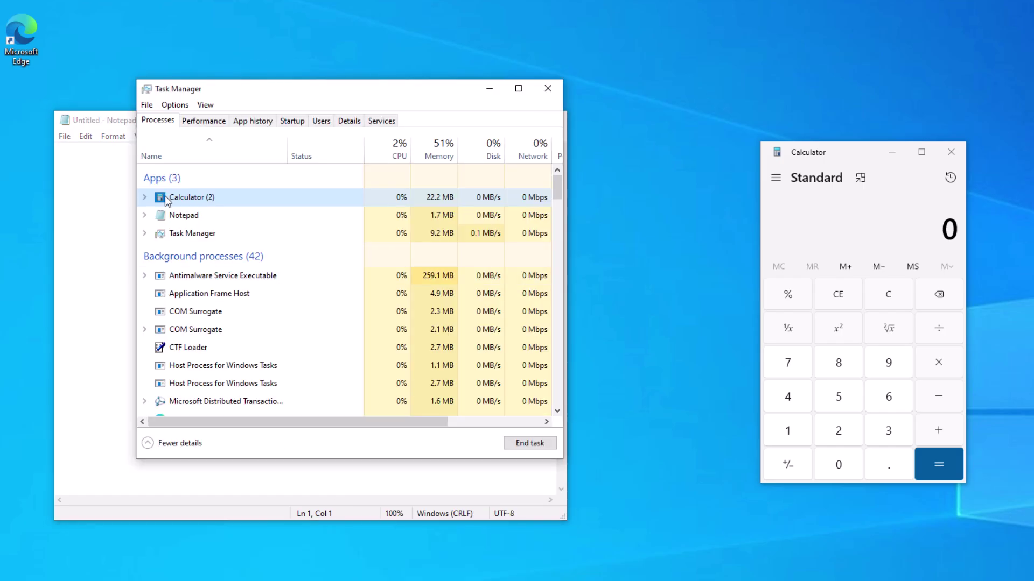
right_click(167, 199)
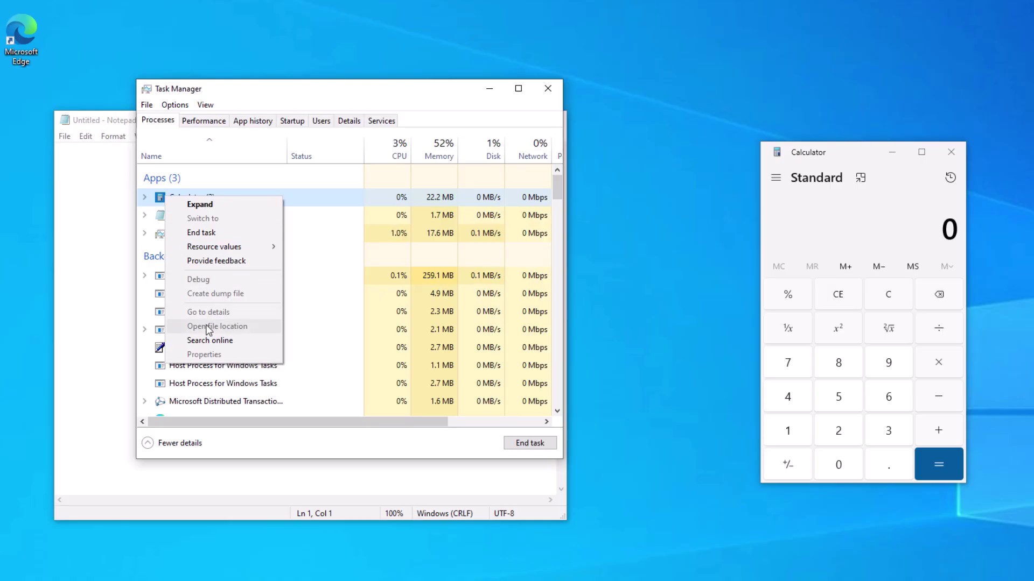
right_click(163, 218)
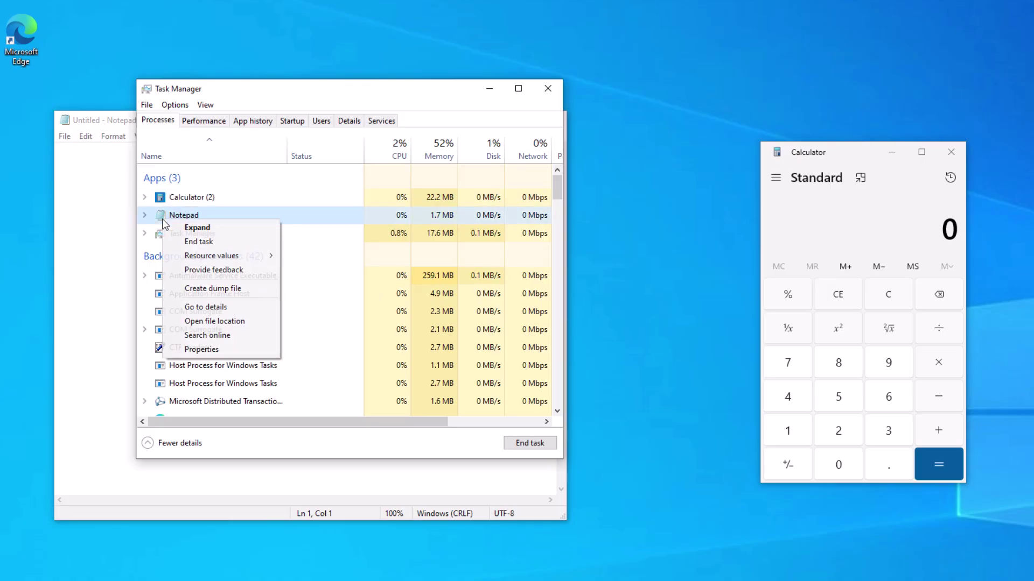
left_click(197, 312)
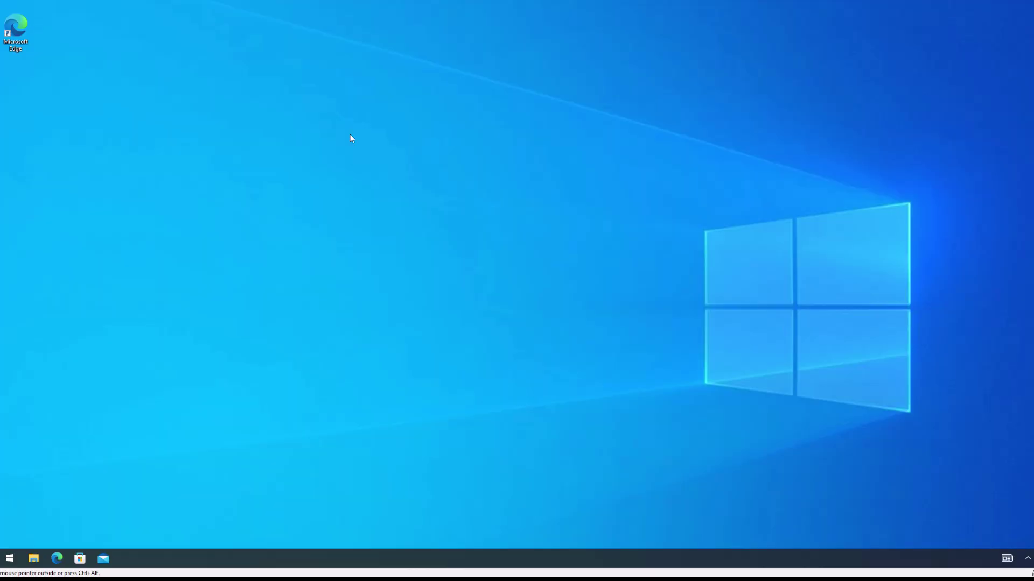
- Run Windows PowerShell as administrator from Start search and approve the UAC prompt
key("Num_Lock")
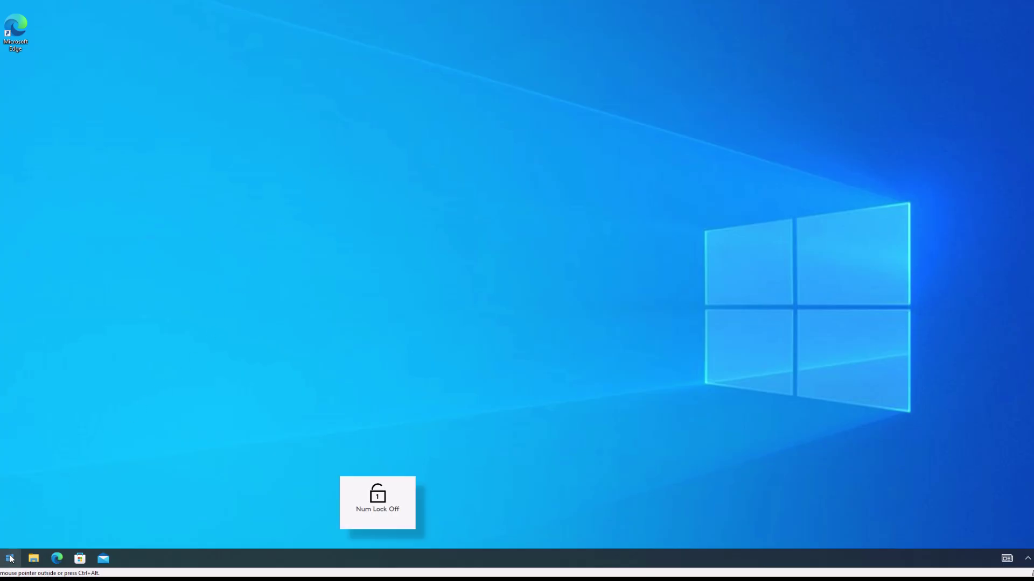
left_click(11, 558)
type("powershell")
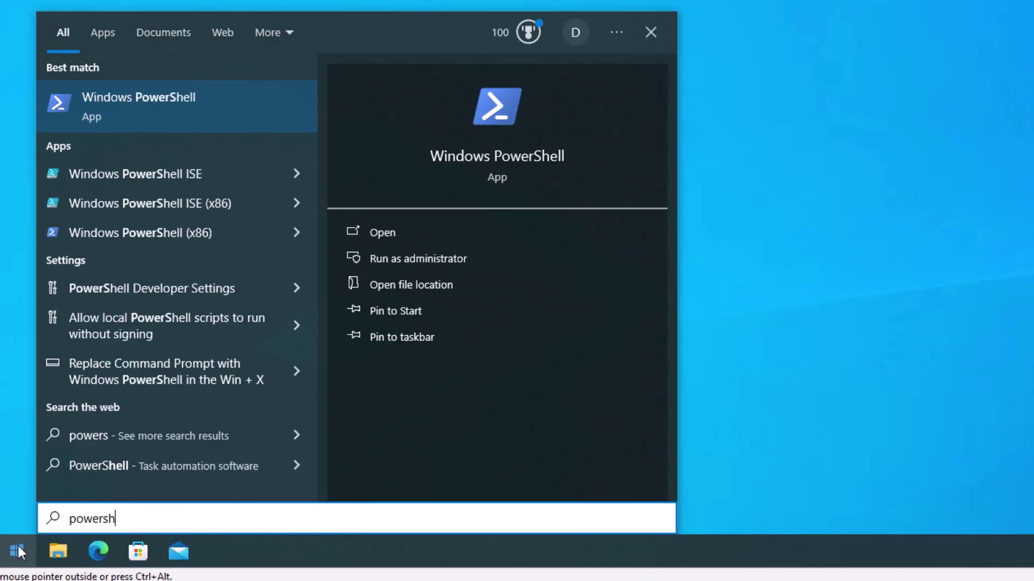
right_click(143, 109)
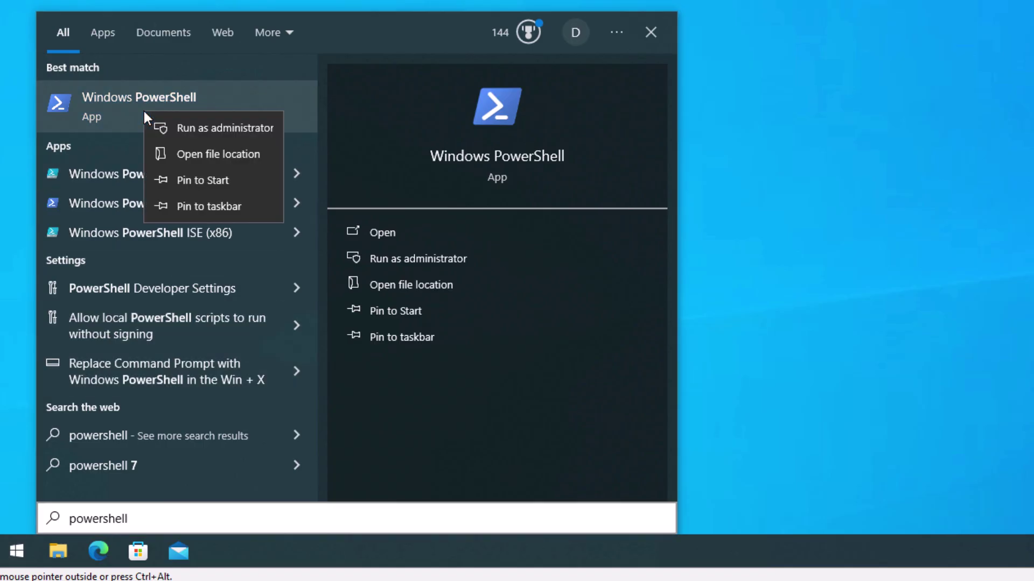
left_click(172, 127)
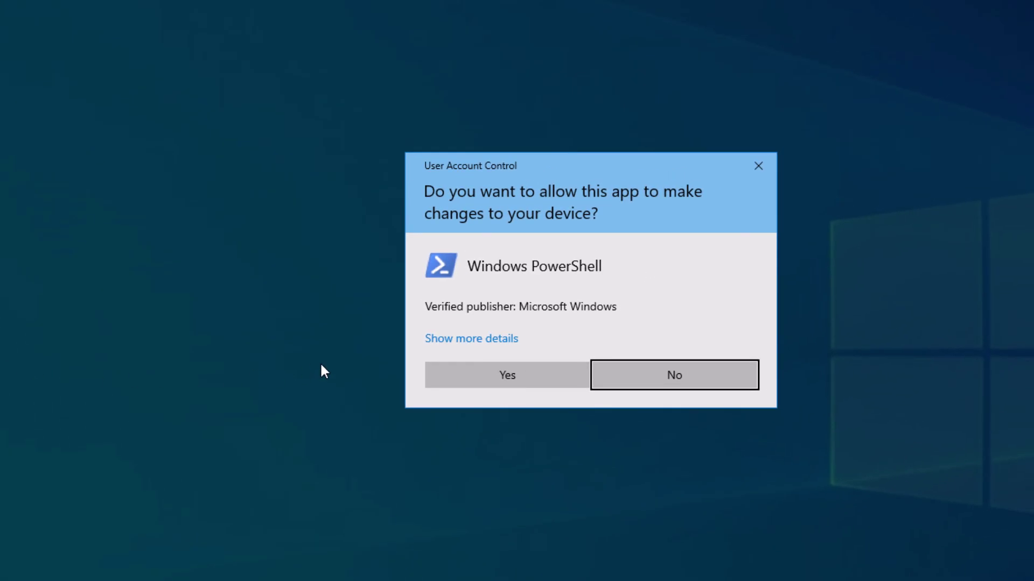
left_click(444, 380)
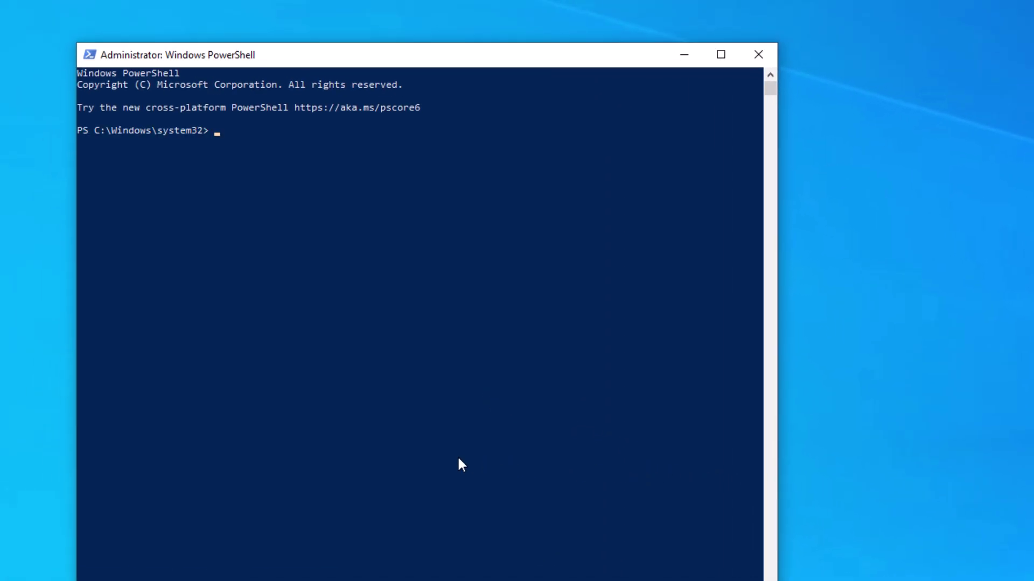
- Run Get-AppxPackage | Remove-AppxPackage to strip all app packages, then clear the console with cls
type("get-appxp")
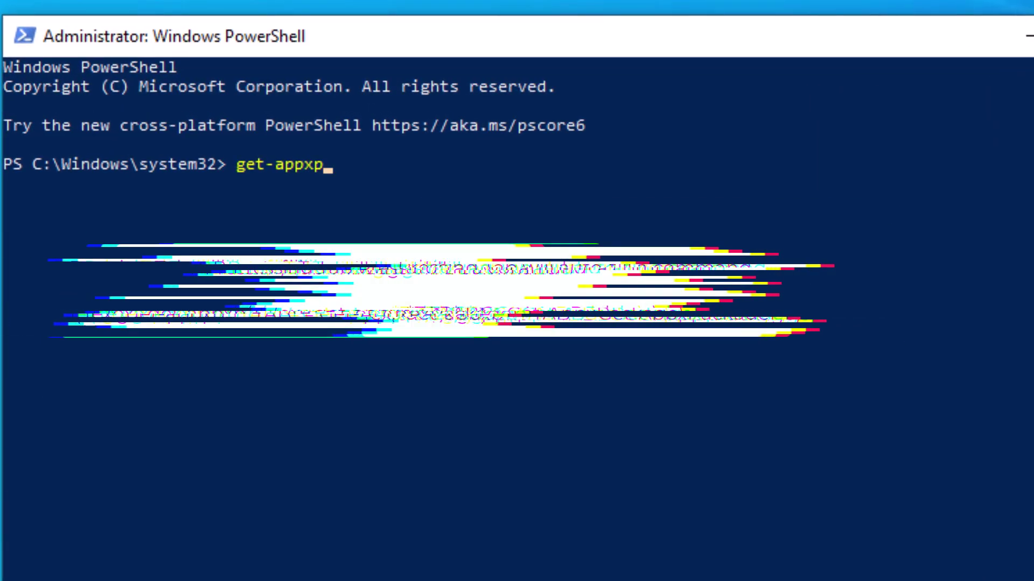
key("Tab")
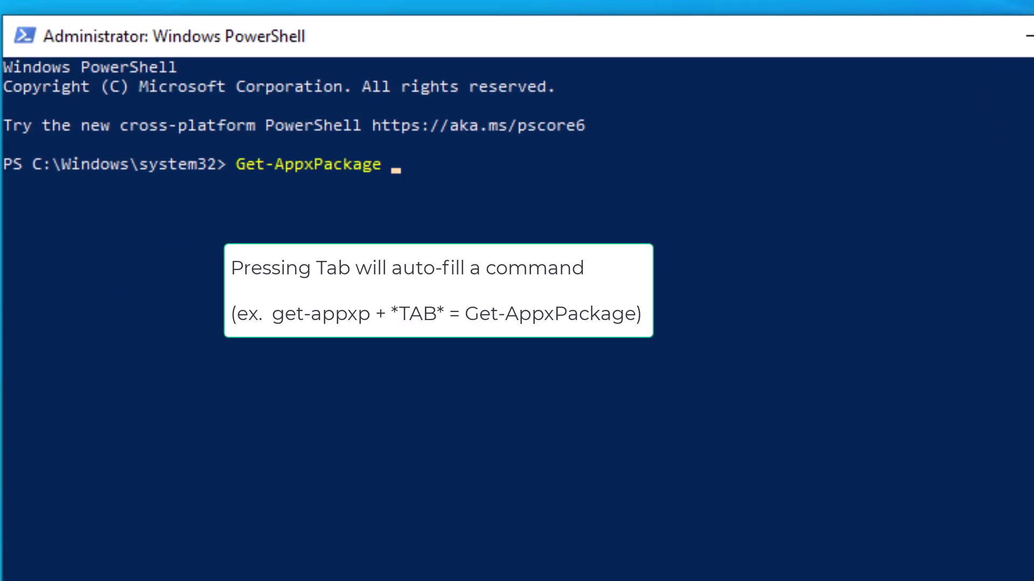
type("| remove-")
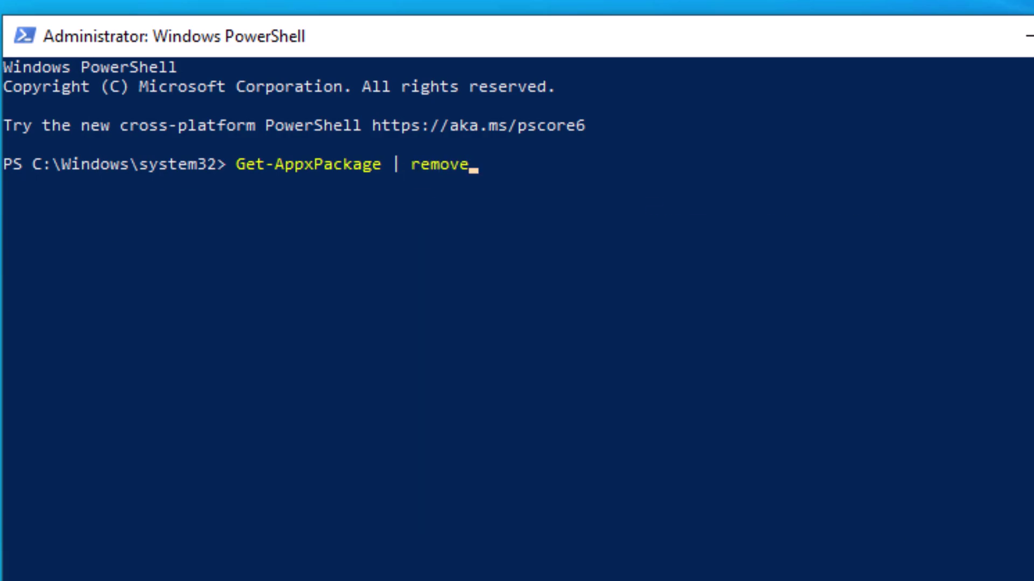
type("appxp")
key("Tab")
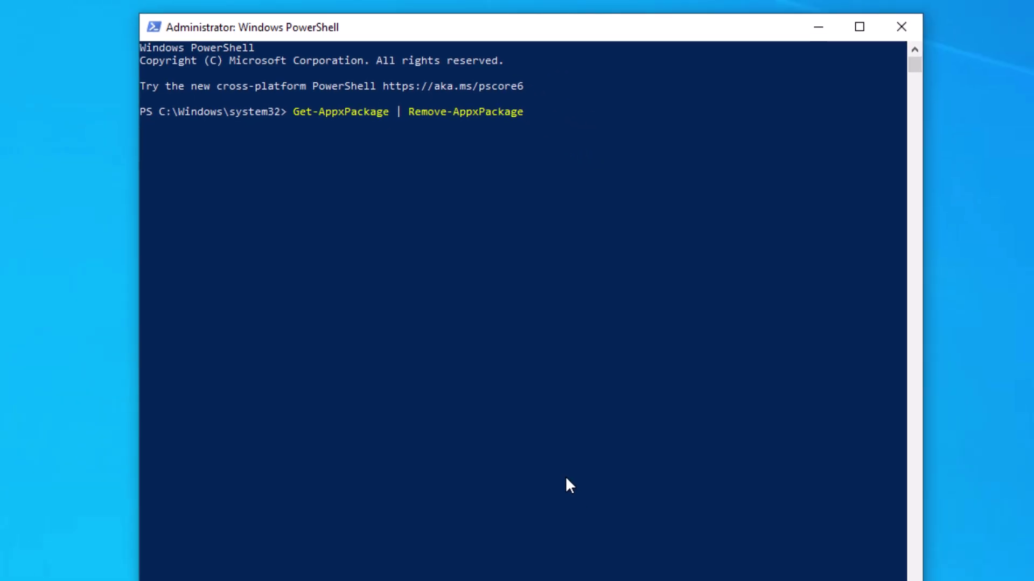
key("Return")
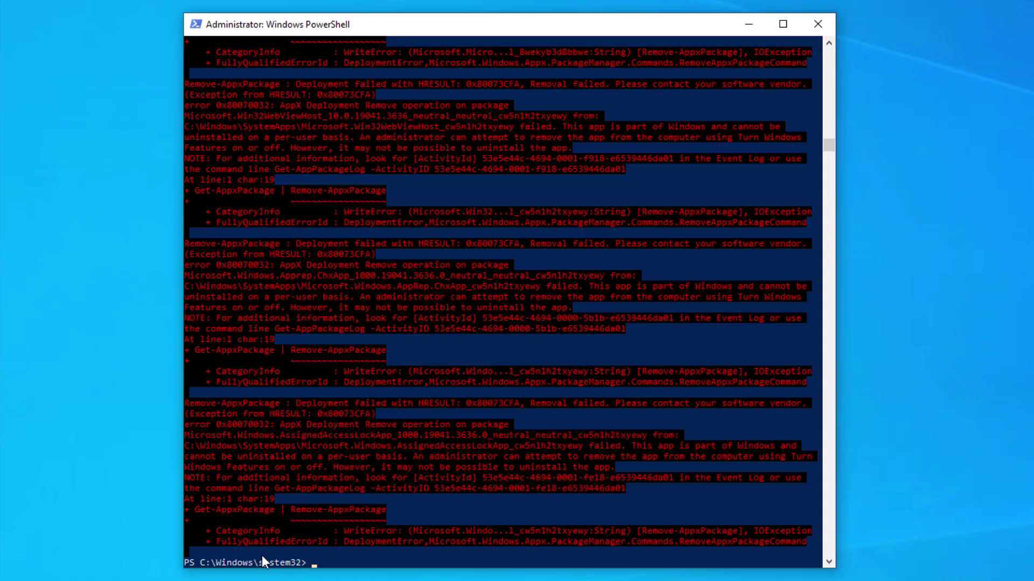
type("cls")
key("Return")
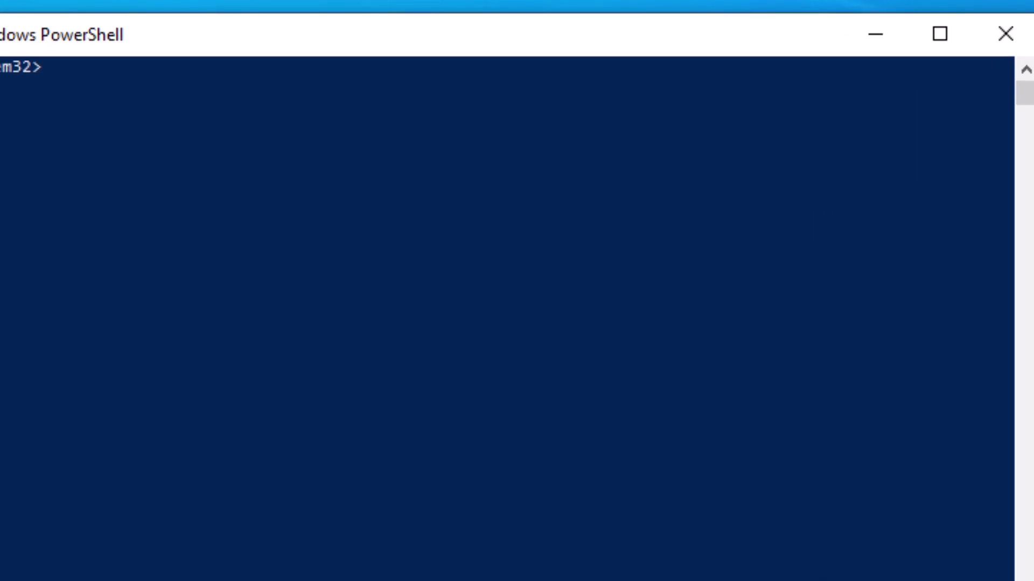
- Run Get-AppxPackage *WindowsStore* -AllUsers | Foreach {Add-AppxPackage -DisableDevelopmentMode -Register ...\AppXManifest.xml}
type("get-ap")
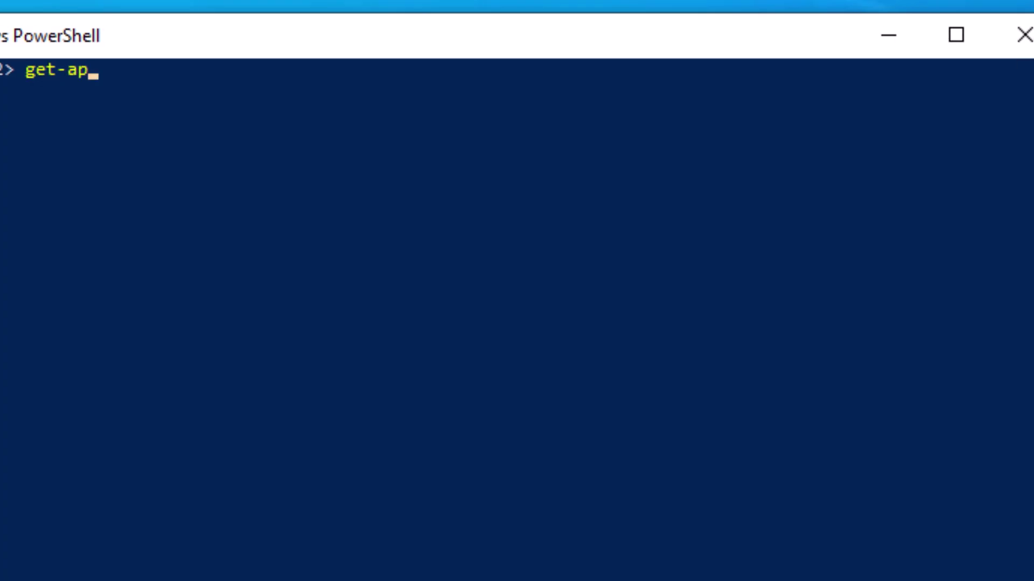
type("pxpa")
key("Tab")
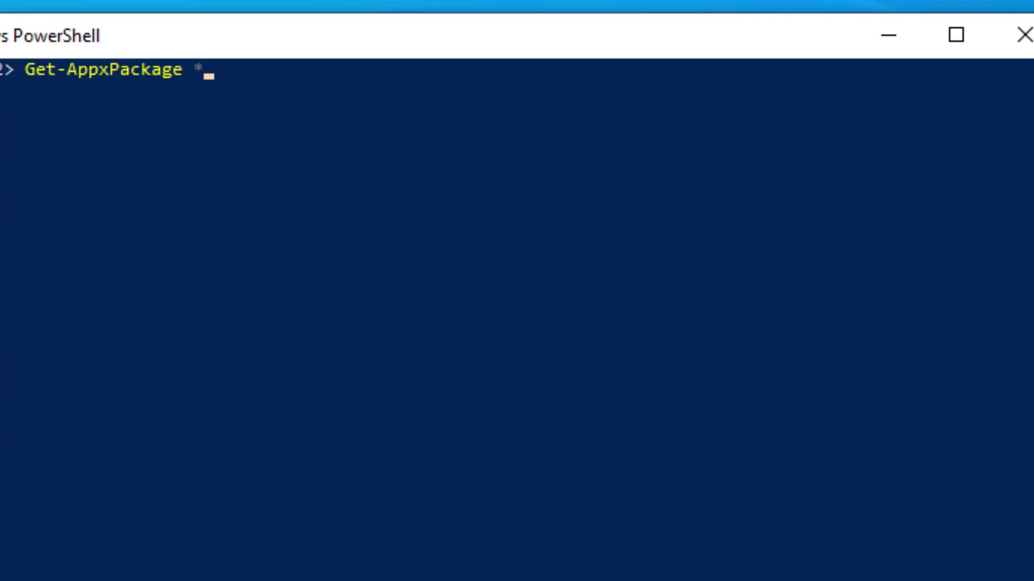
type("*Windows")
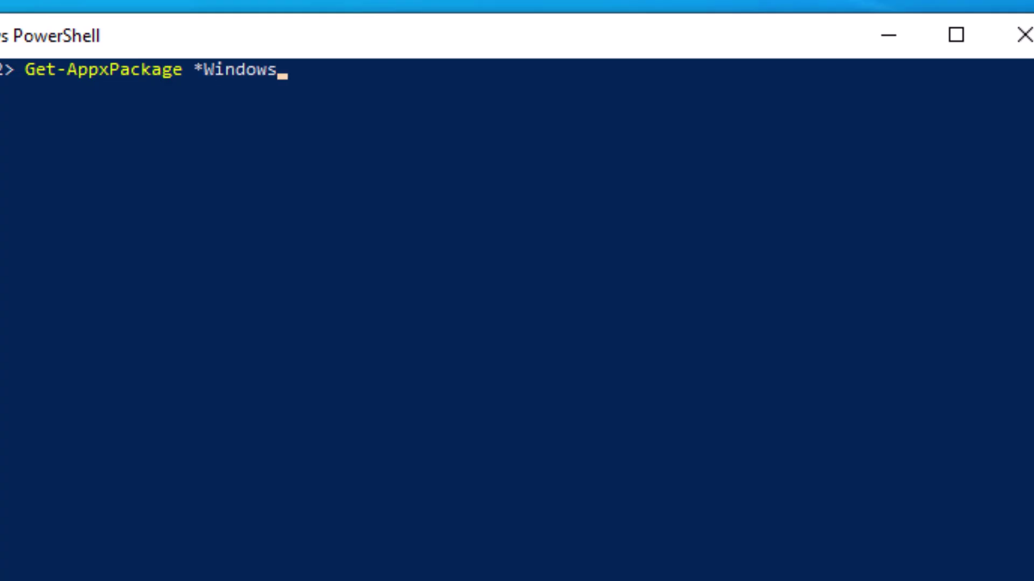
type("Store*")
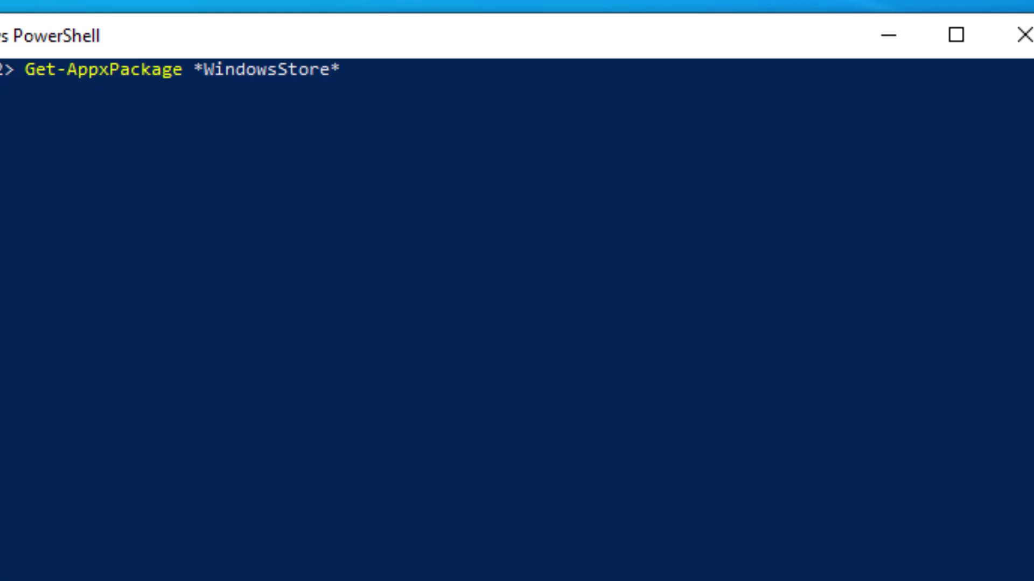
type(" -AllUsers |")
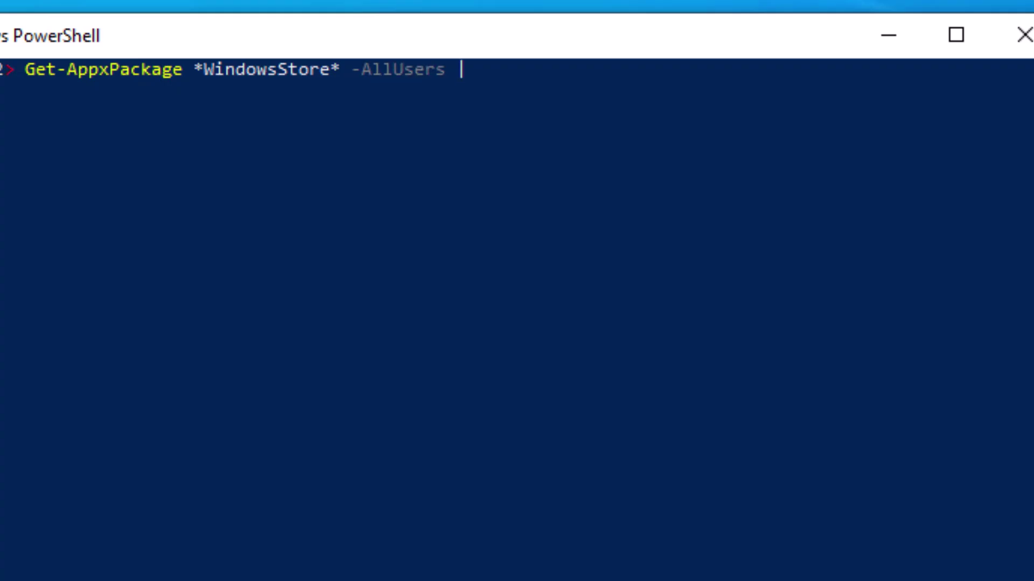
type(" Foreach")
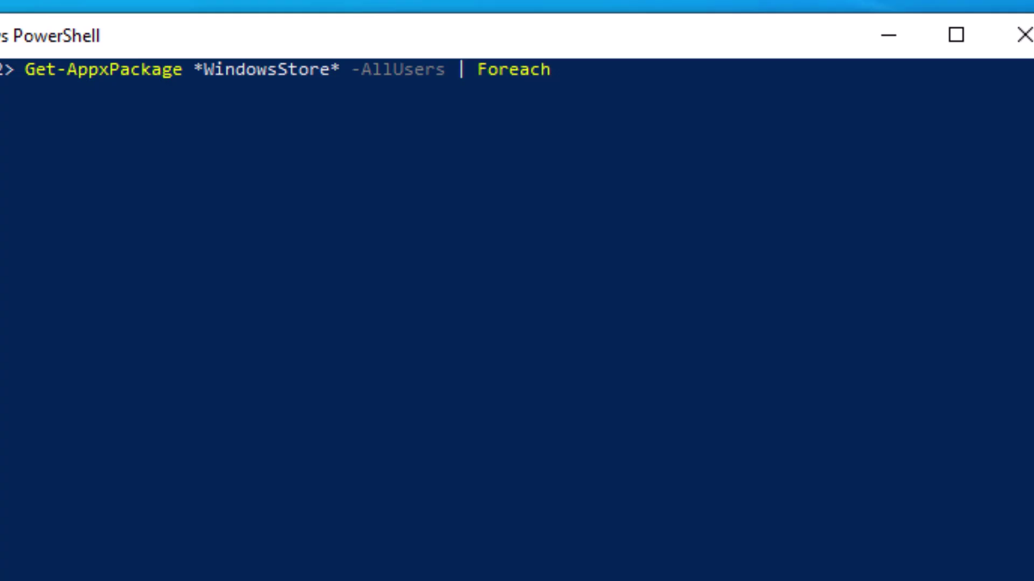
type(" {")
type("Add")
type("-appxpa")
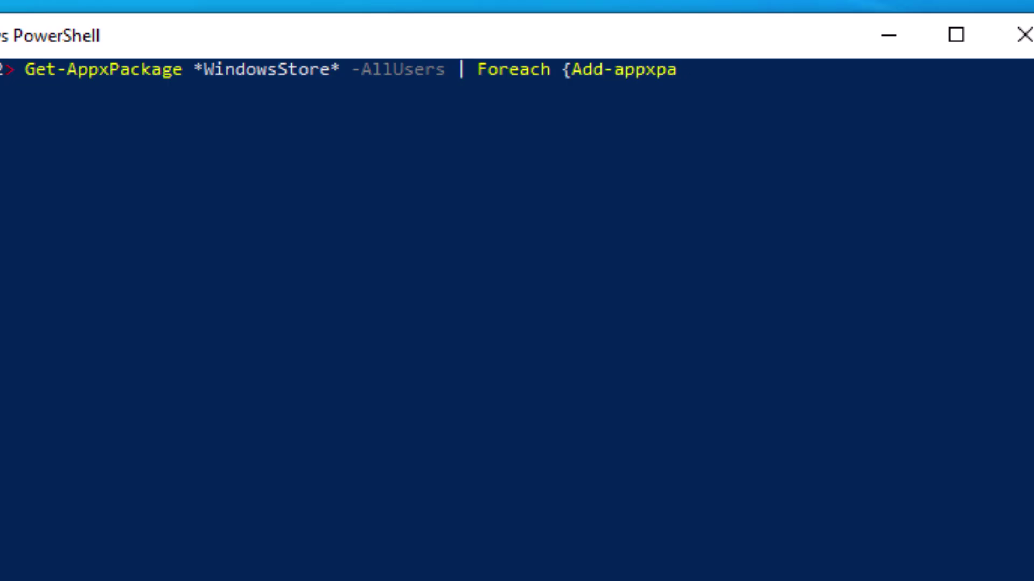
key("Tab")
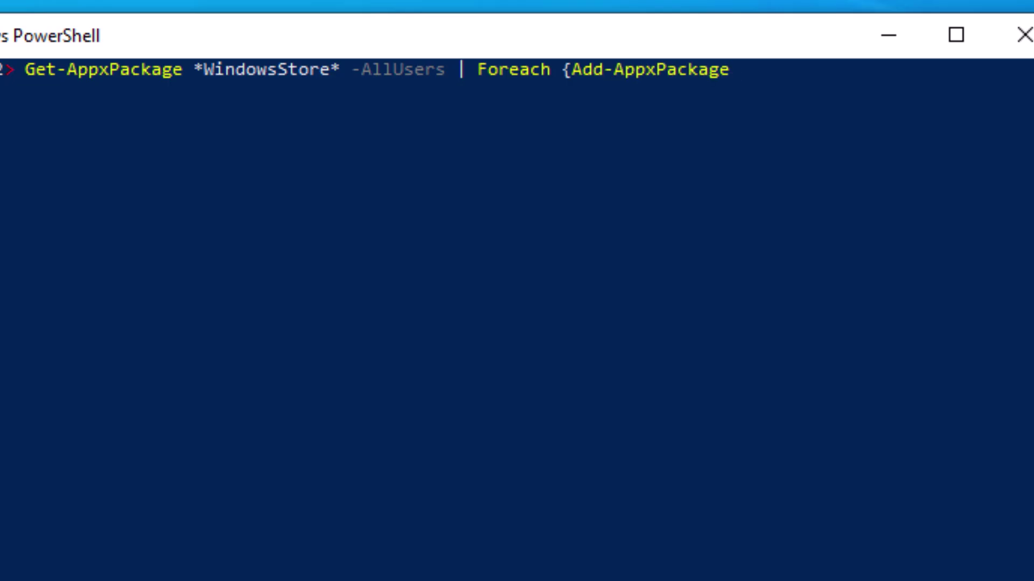
type("-Disabledevel")
key("Tab")
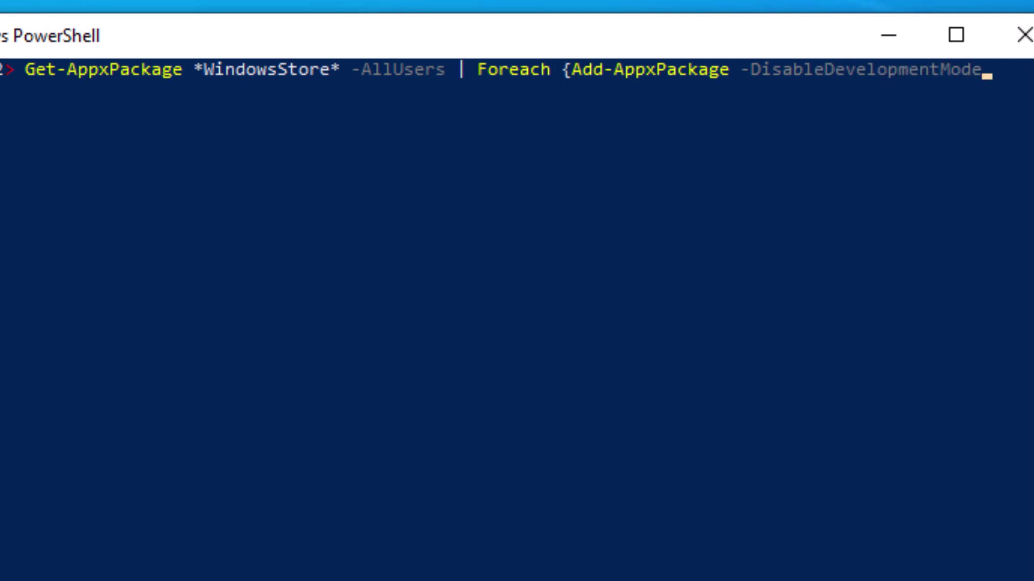
type("-Register")
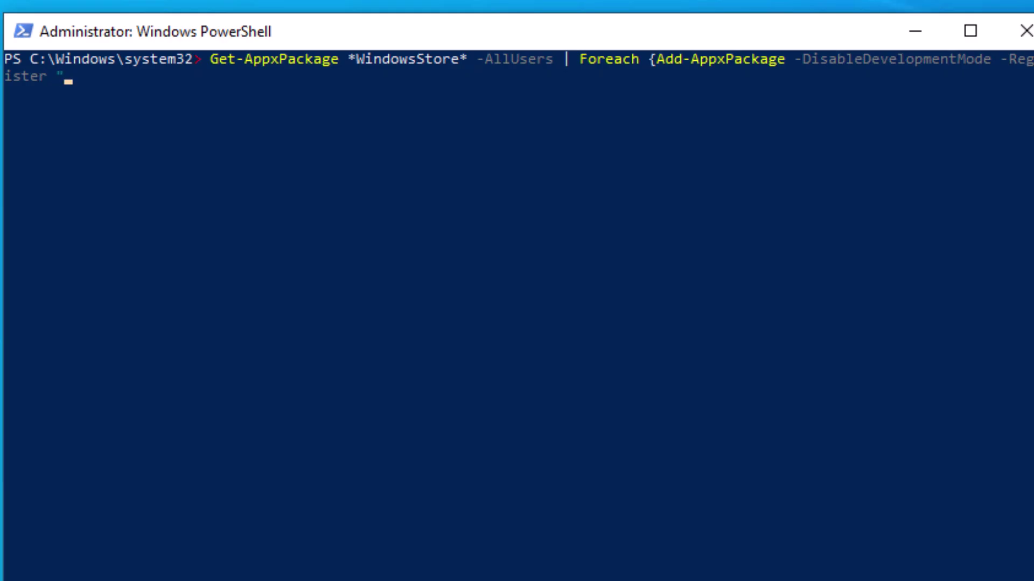
type("\"$($_.InstallLocation")
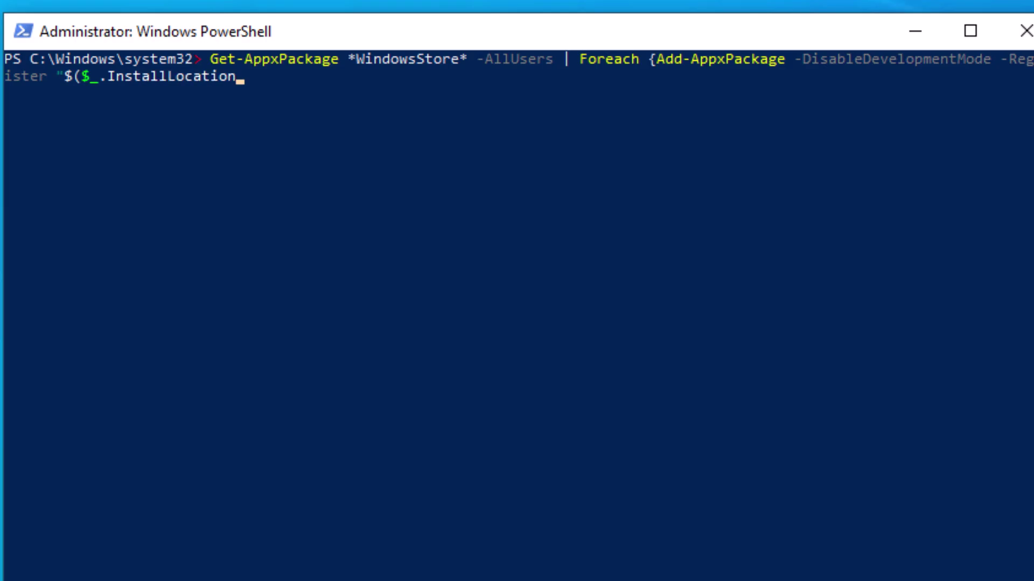
type(")\\Appx")
key("BackSpace")
type("XMa")
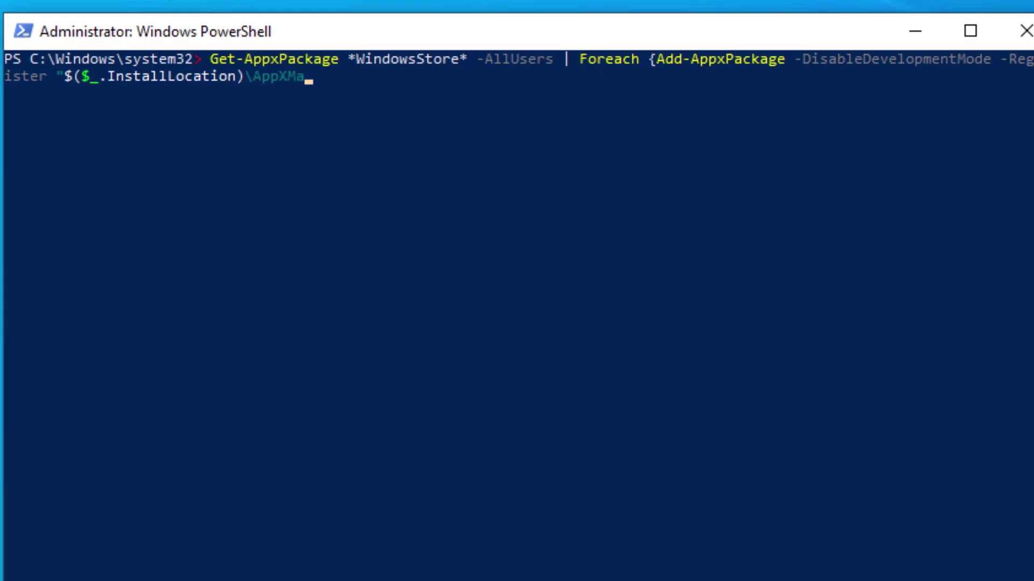
type("nifest.xml\"}")
key("Return")
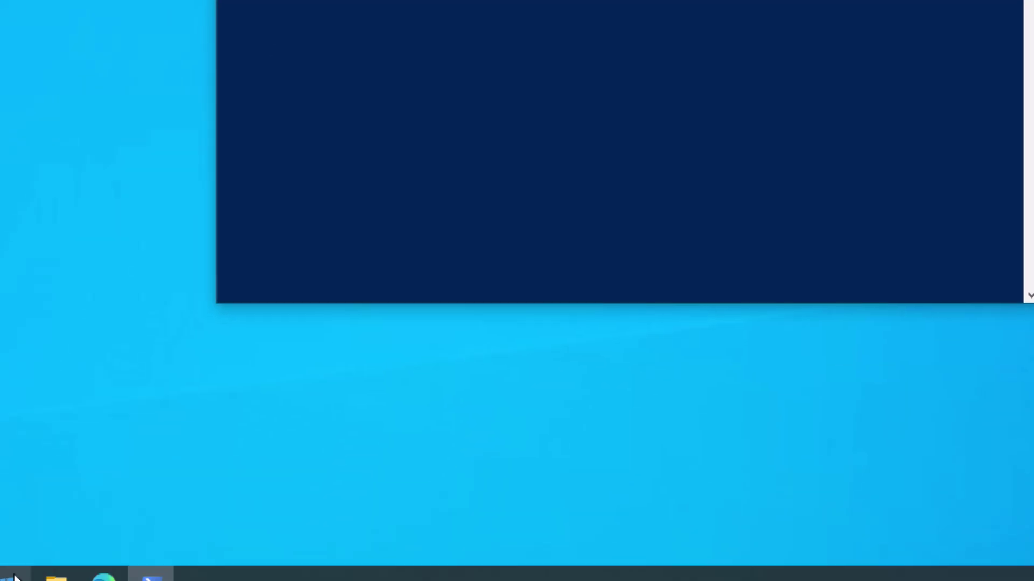
- Search Microsoft Store for 'calculator', install Windows Calculator and launch it
left_click(22, 549)
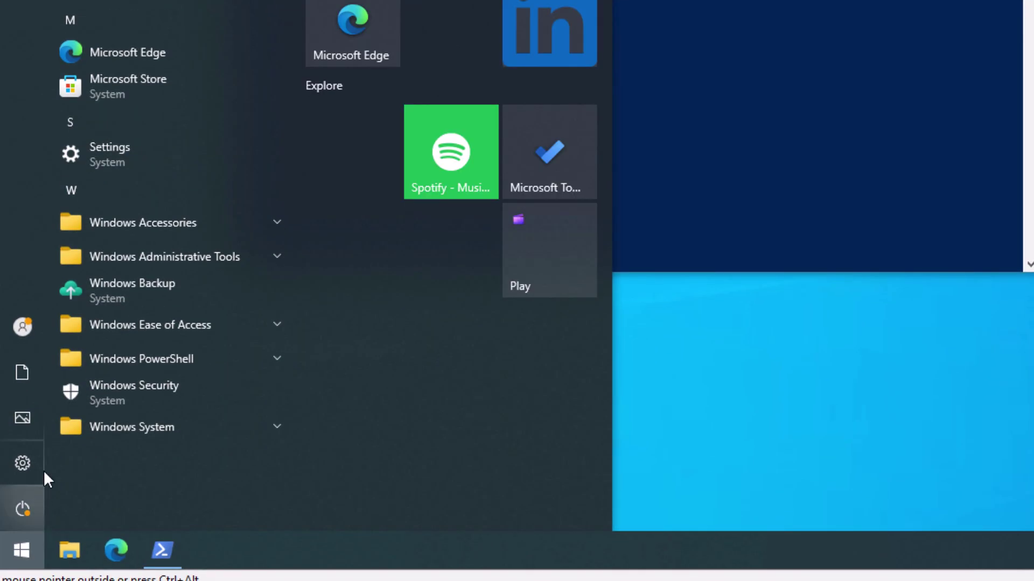
left_click(144, 84)
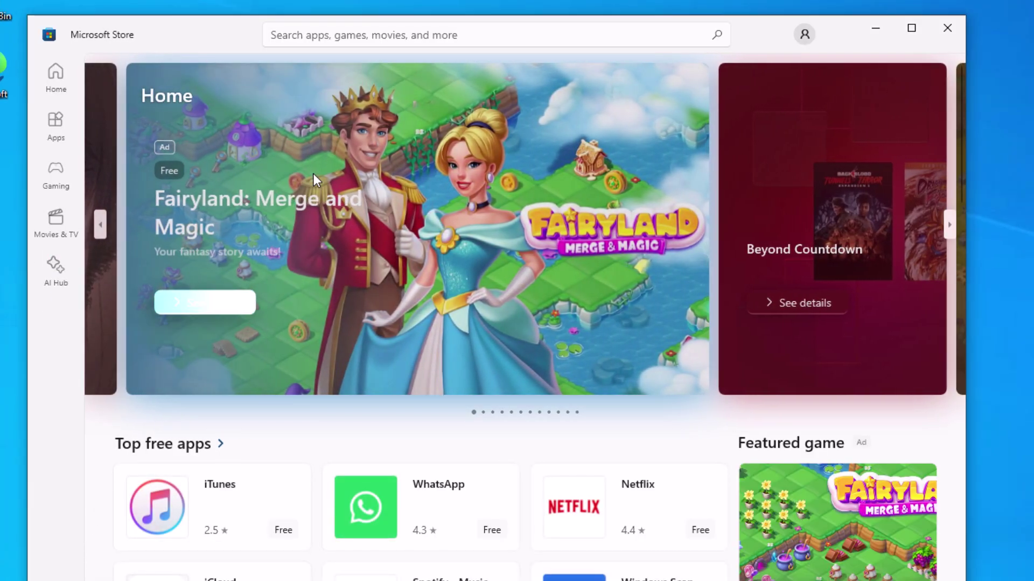
left_click(410, 39)
type("calculator")
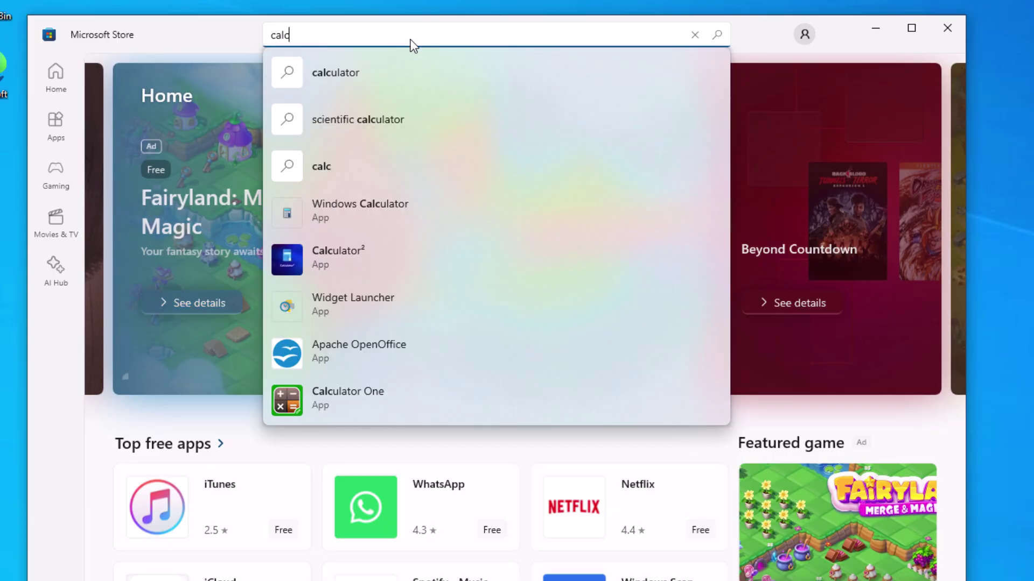
left_click(314, 208)
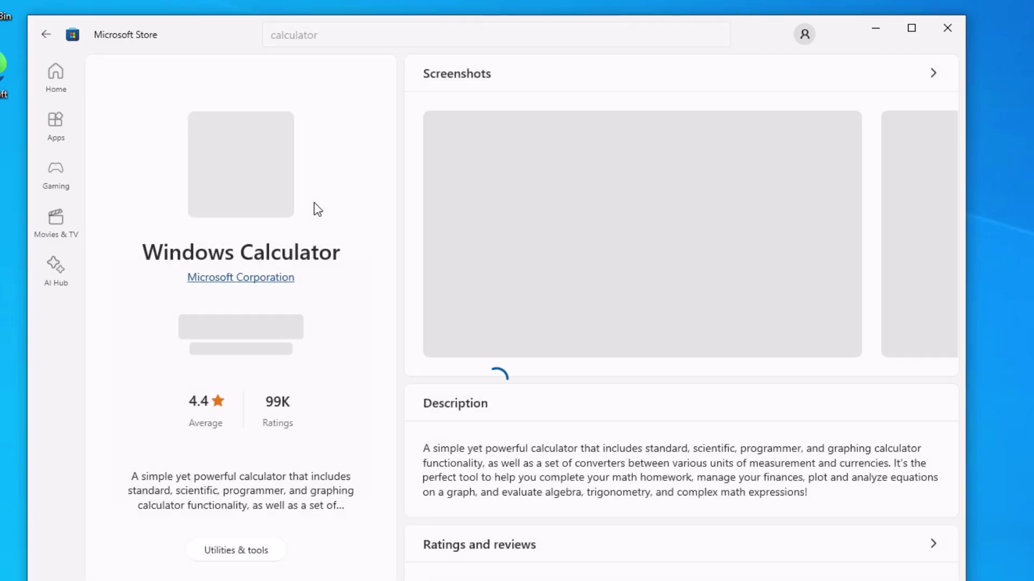
left_click(247, 338)
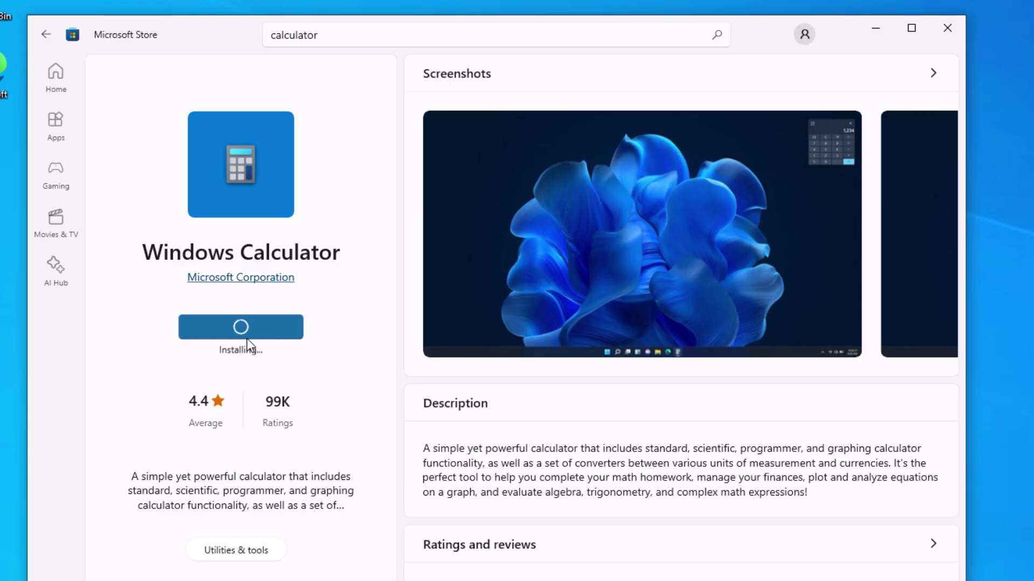
left_click(247, 338)
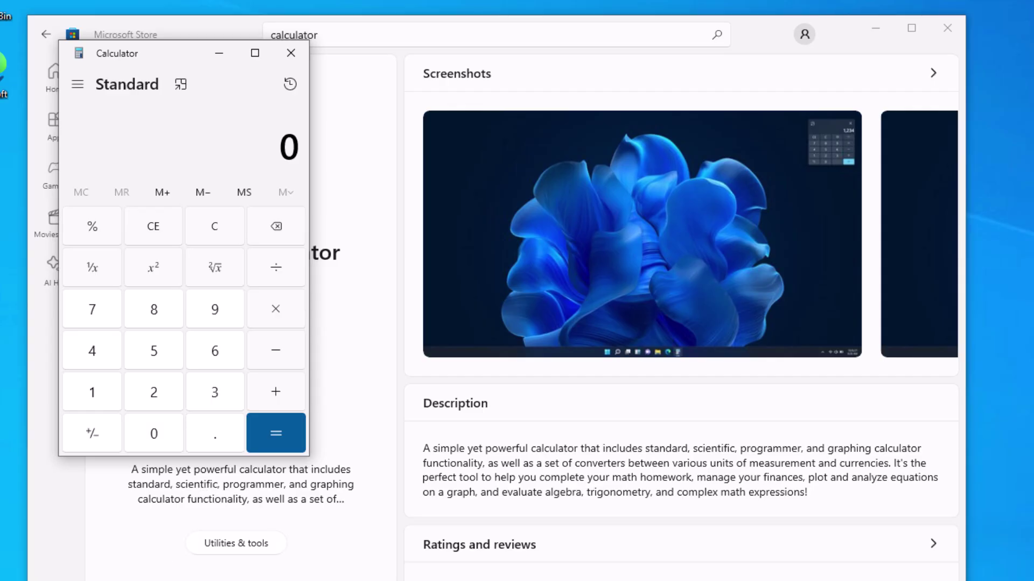
- Unpin the Edge tile and another tile from the Start menu
key("super")
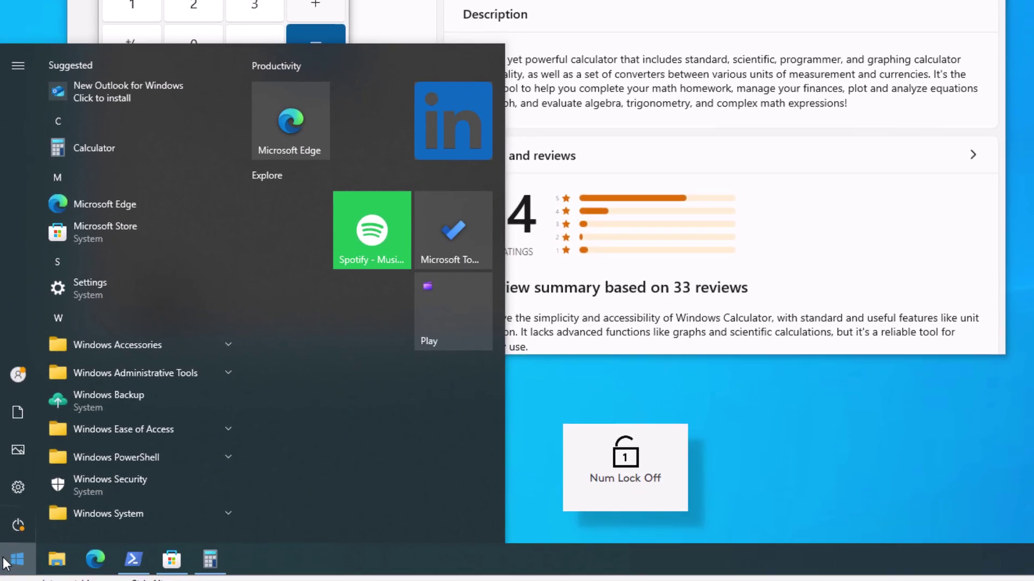
right_click(217, 344)
left_click(235, 343)
right_click(277, 333)
left_click(291, 344)
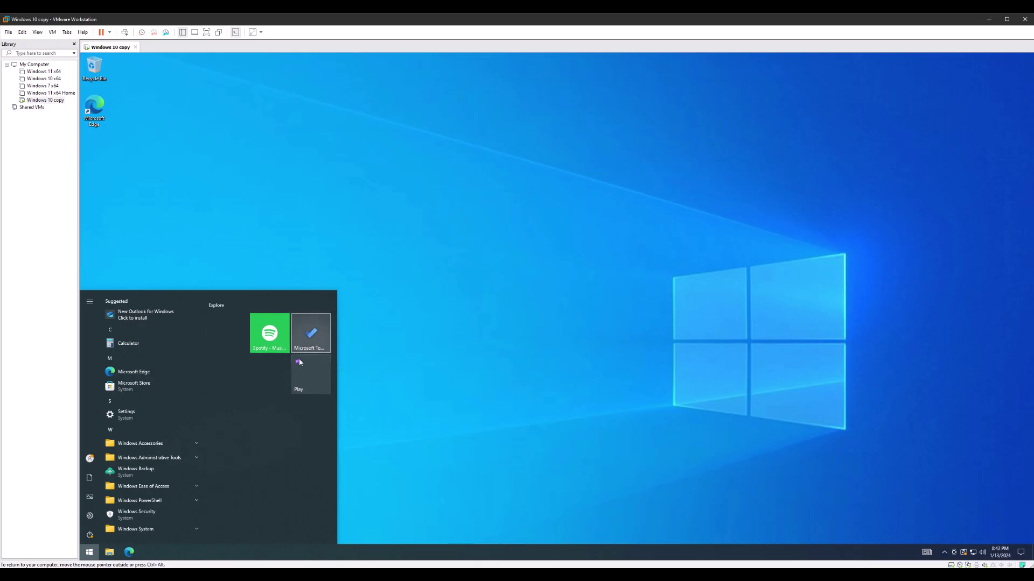